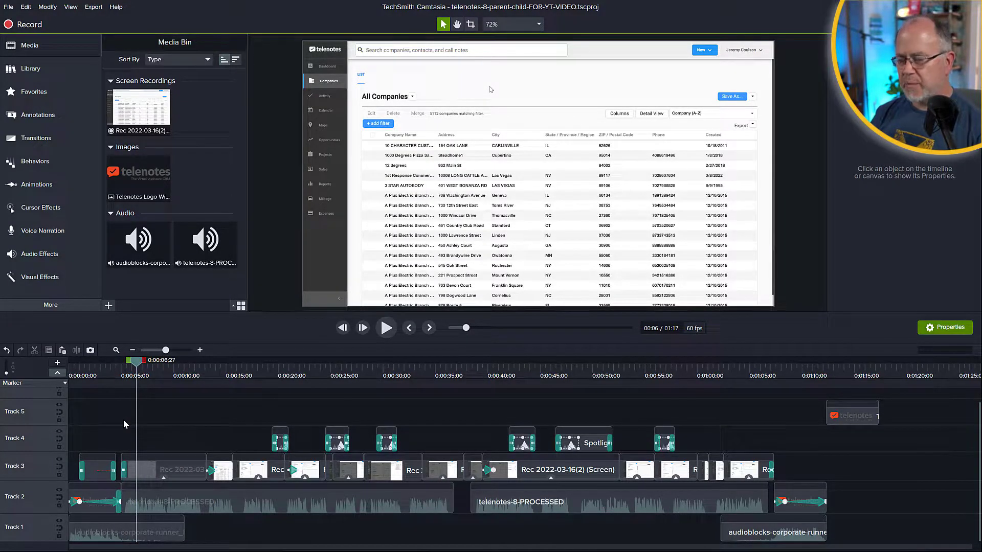
- Replace the animated logo clip at the start of Track 2 with the plain telenotes logo clip from Track 5
click(87, 509)
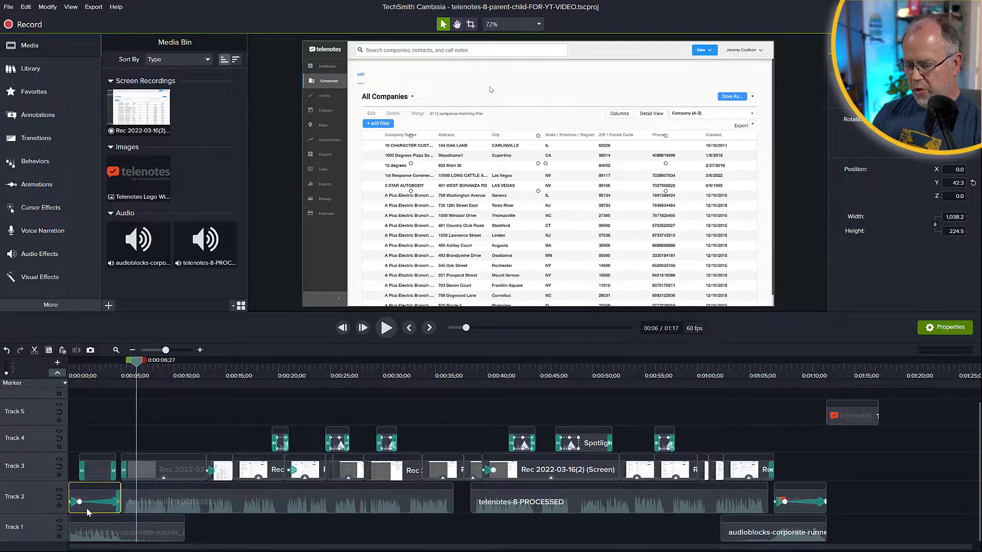
key(Delete)
drag(858, 420, 77, 504)
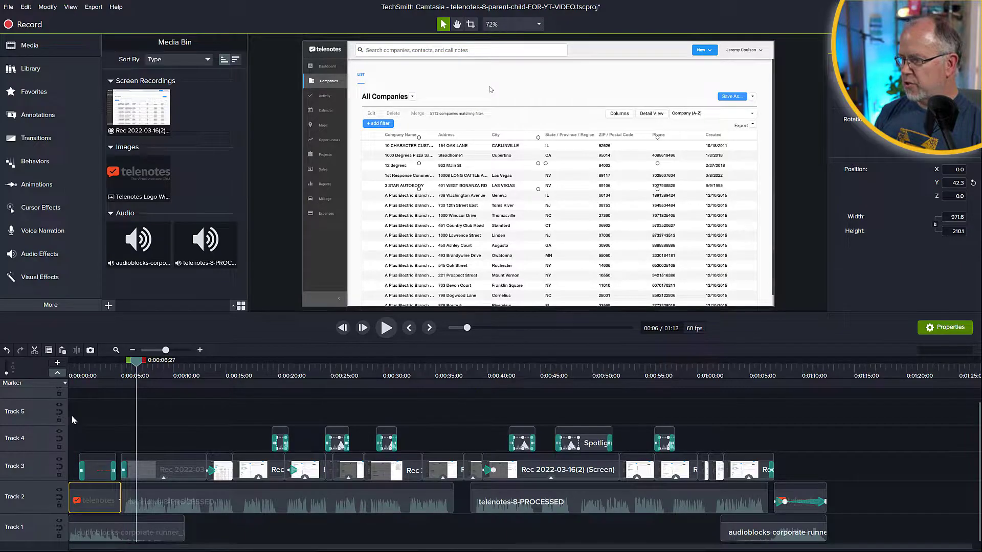
- Add a Custom animation near the start of the telenotes logo clip on Track 2
click(91, 375)
drag(91, 375, 96, 375)
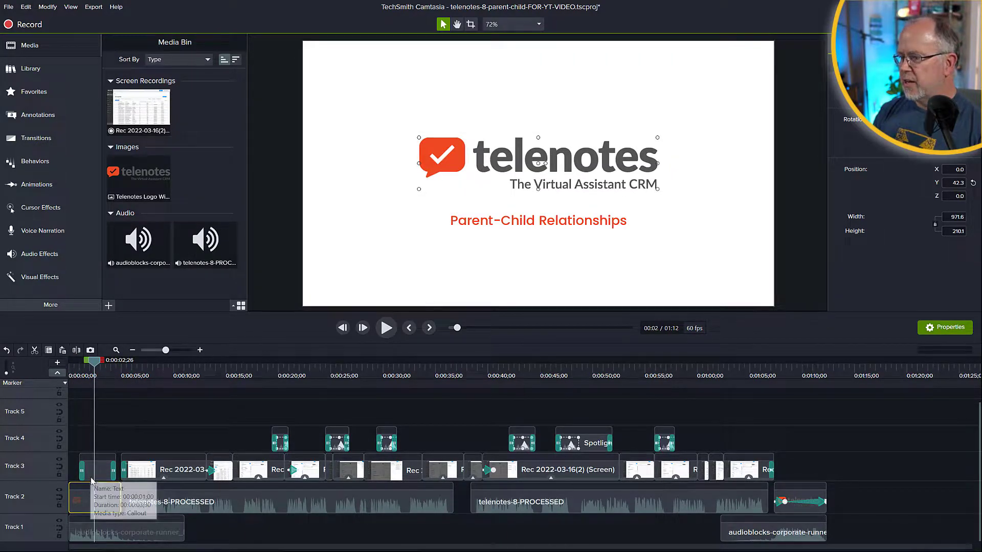
click(171, 351)
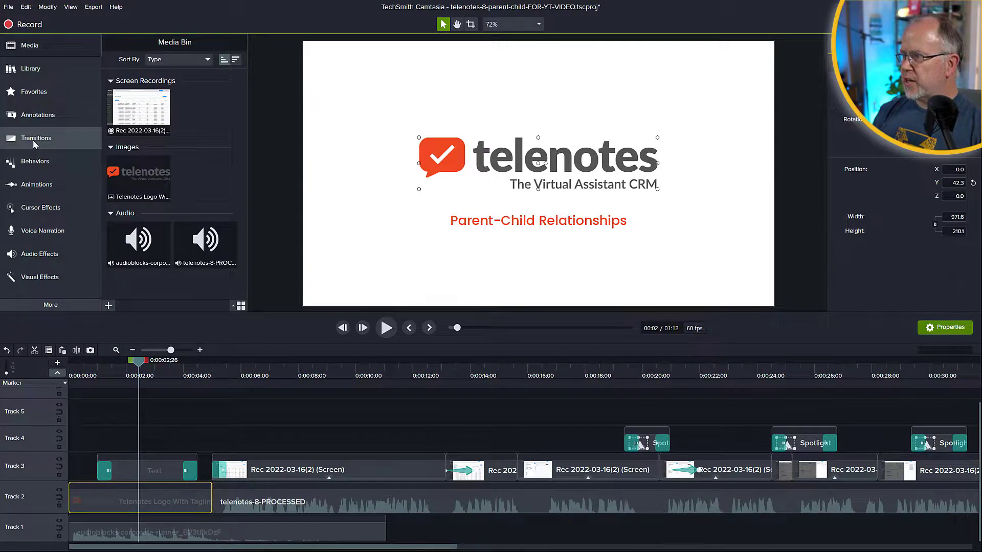
click(34, 185)
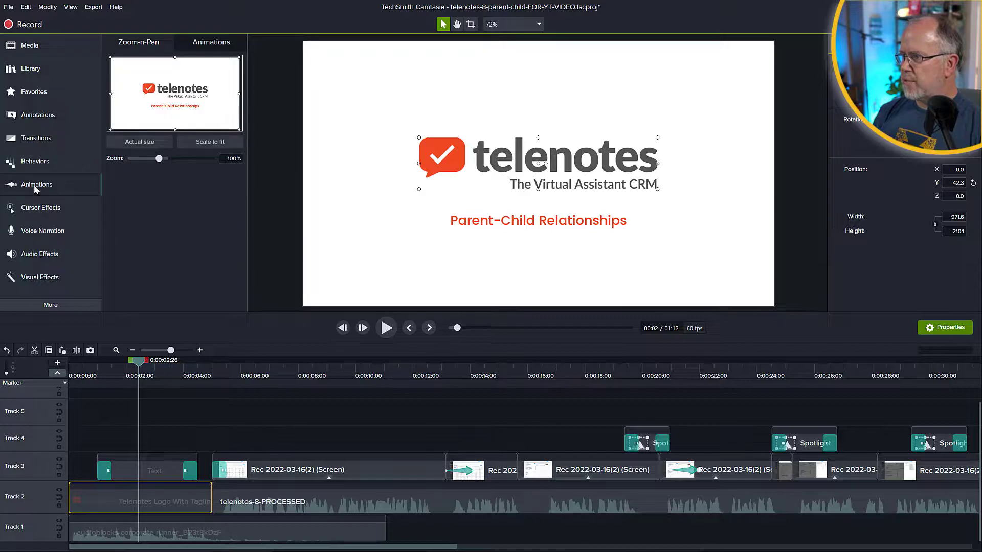
click(215, 44)
drag(139, 176, 111, 506)
click(112, 502)
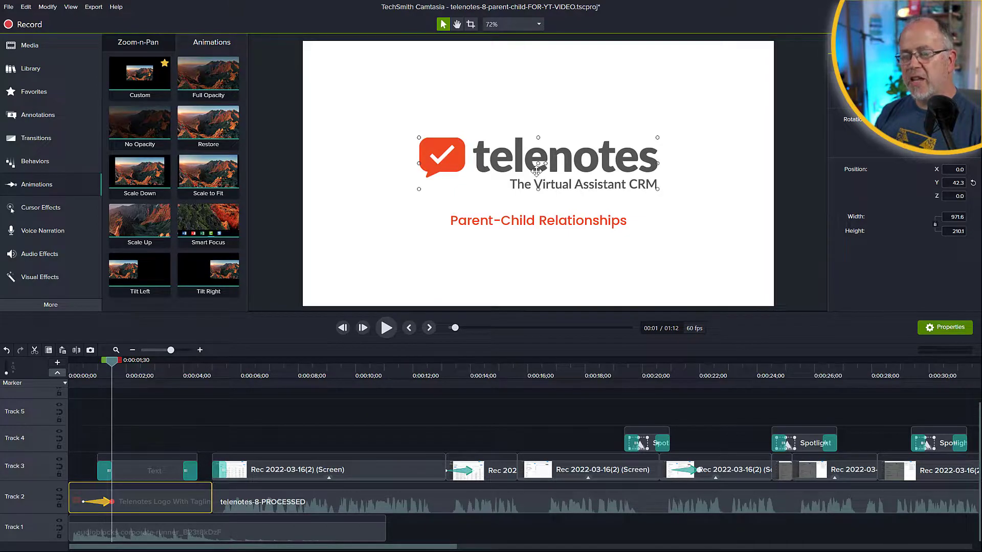
- Set the logo to 1% scale and 0% opacity at the start of the animation and preview it
click(82, 501)
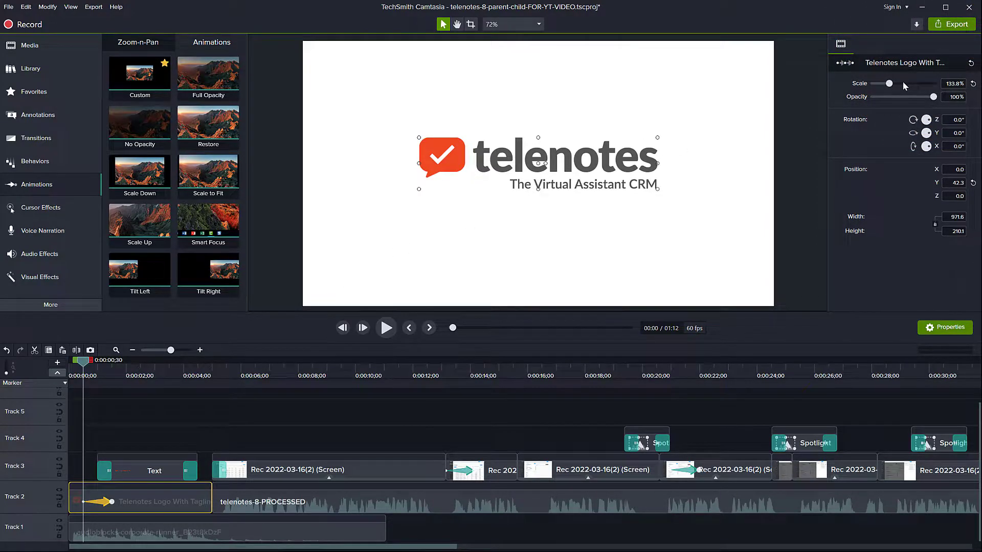
drag(888, 83, 865, 85)
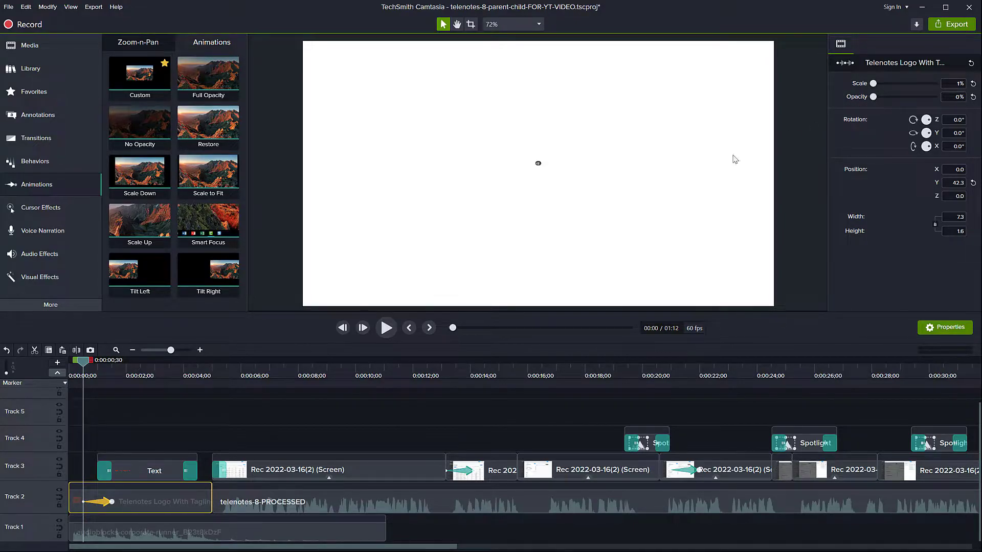
key(space)
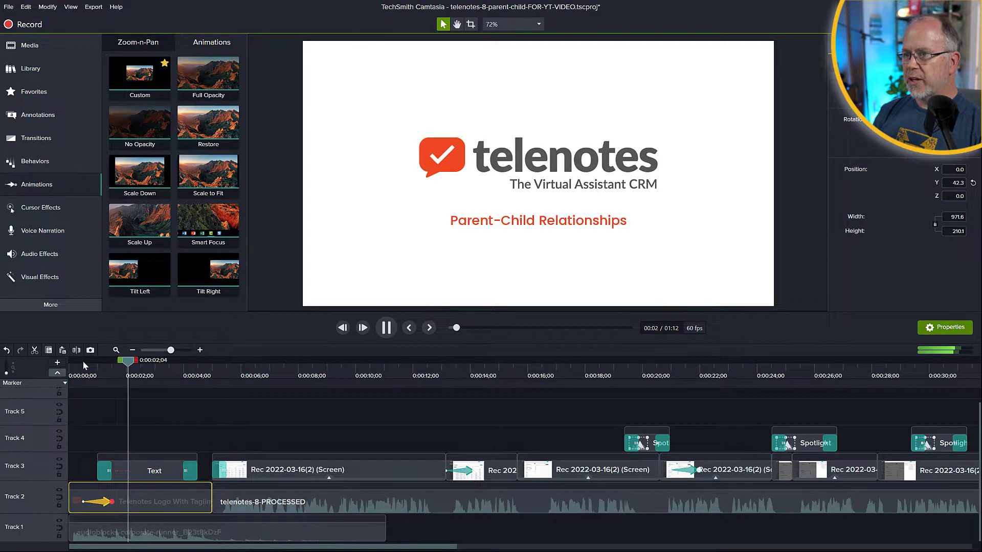
key(space)
- Shift the animation to the very beginning of the logo clip and play it back from 0:00
drag(104, 505, 89, 505)
drag(78, 377, 48, 370)
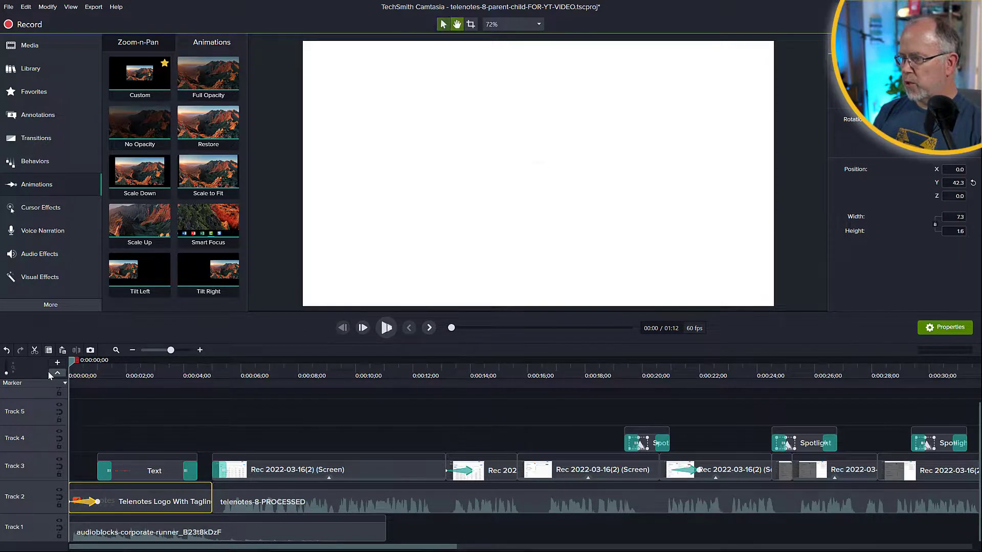
key(space)
key(space)
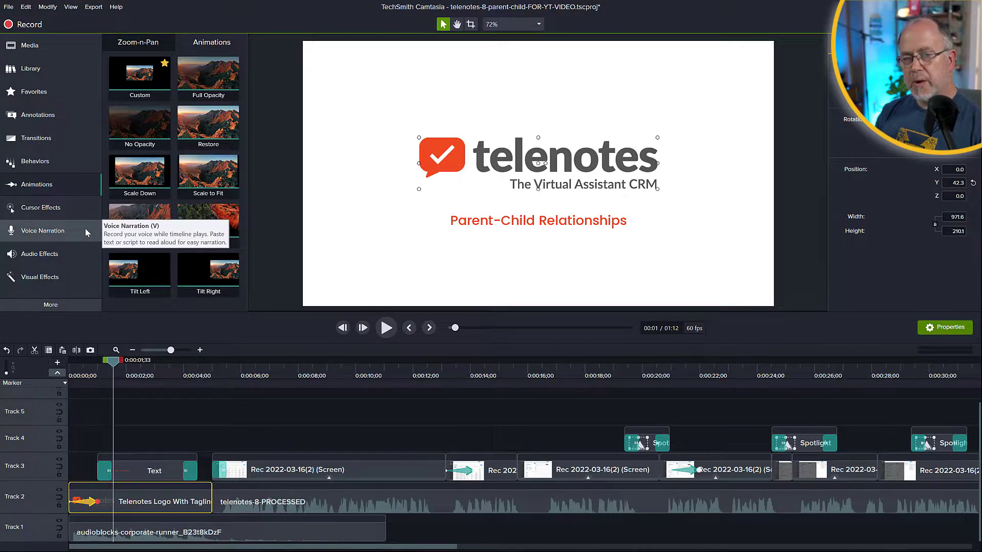
- Add a second Custom animation after the first and enlarge the logo at its end to a width of 1,089.0
drag(149, 91, 134, 504)
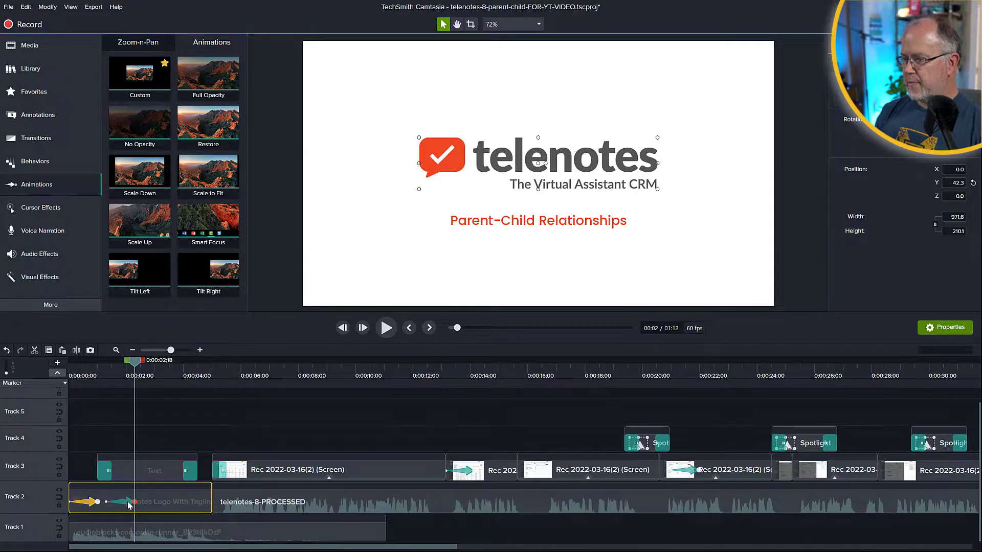
click(106, 501)
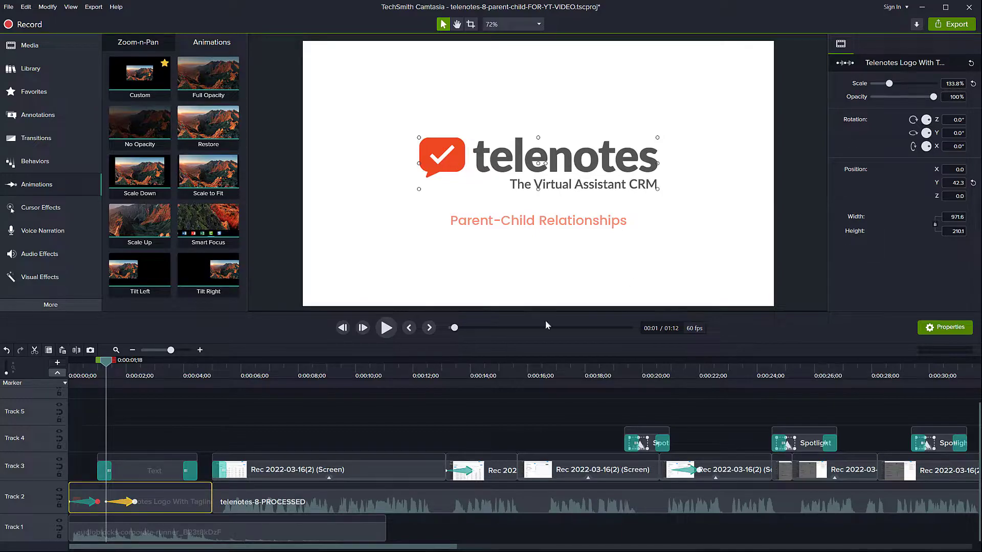
click(135, 501)
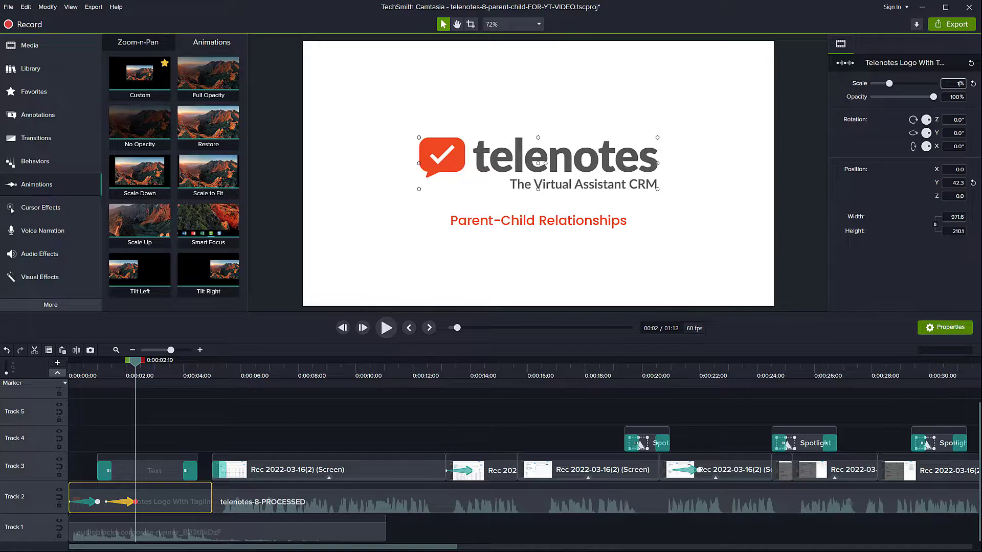
key(Return)
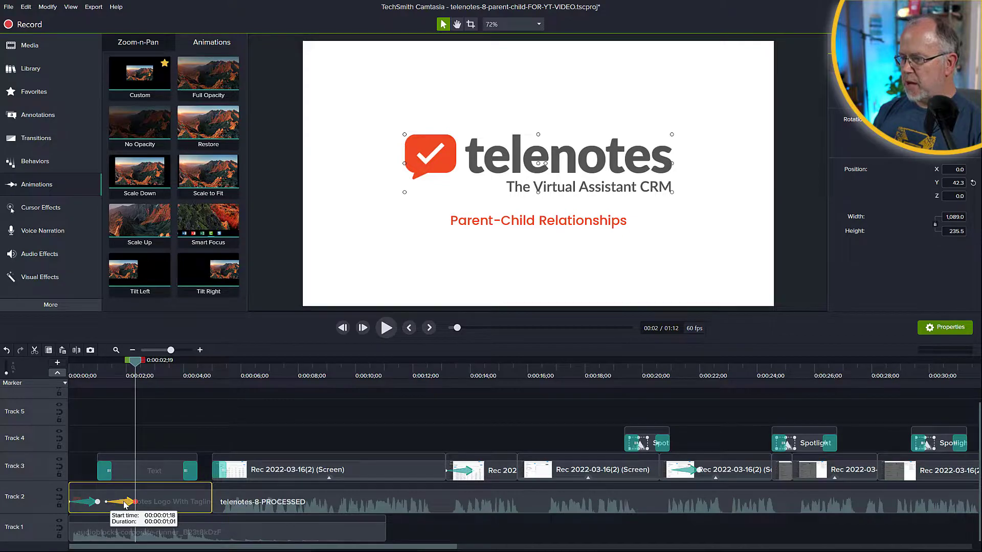
- Place the second animation directly after the first, extend it to the end of the logo clip, and preview the intro
drag(123, 505, 116, 505)
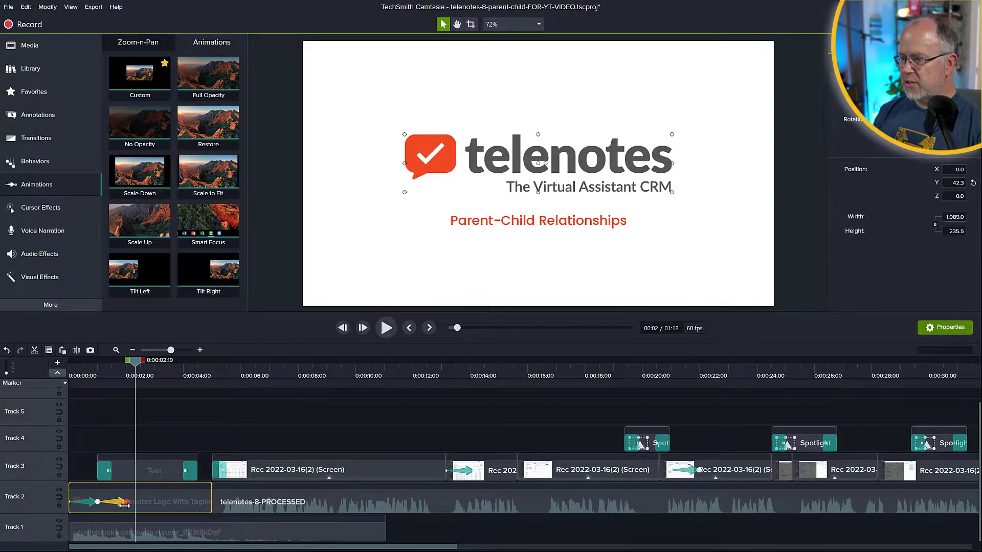
drag(127, 501, 214, 503)
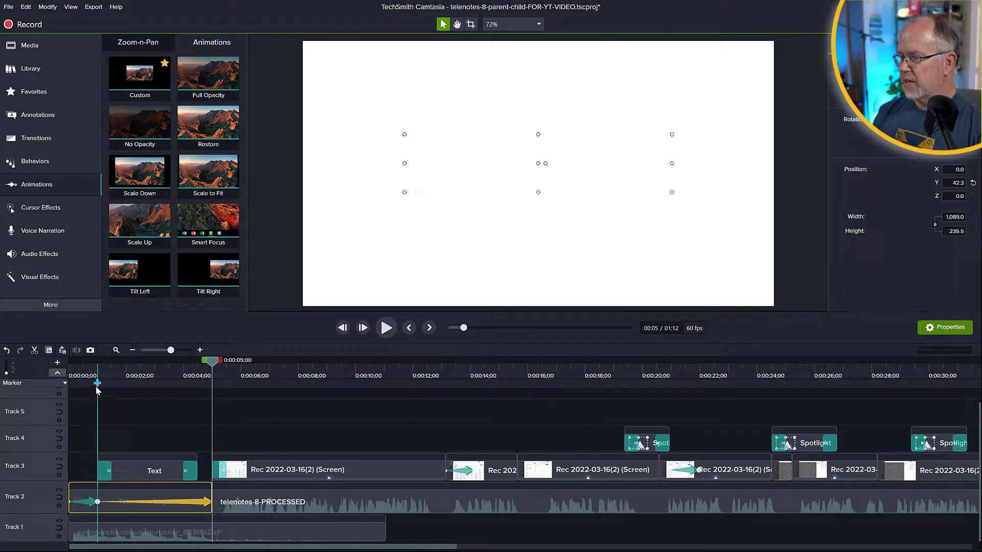
click(91, 366)
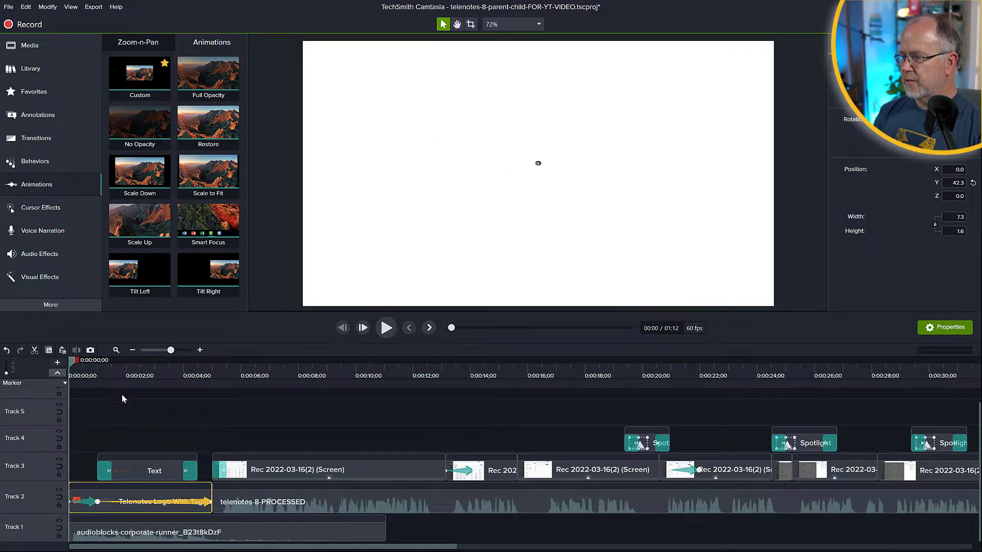
key(space)
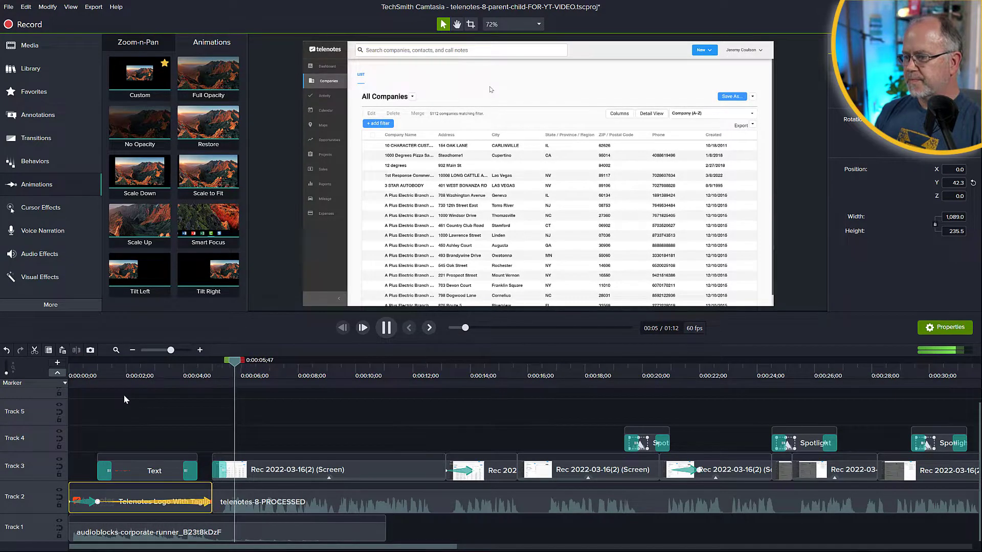
key(space)
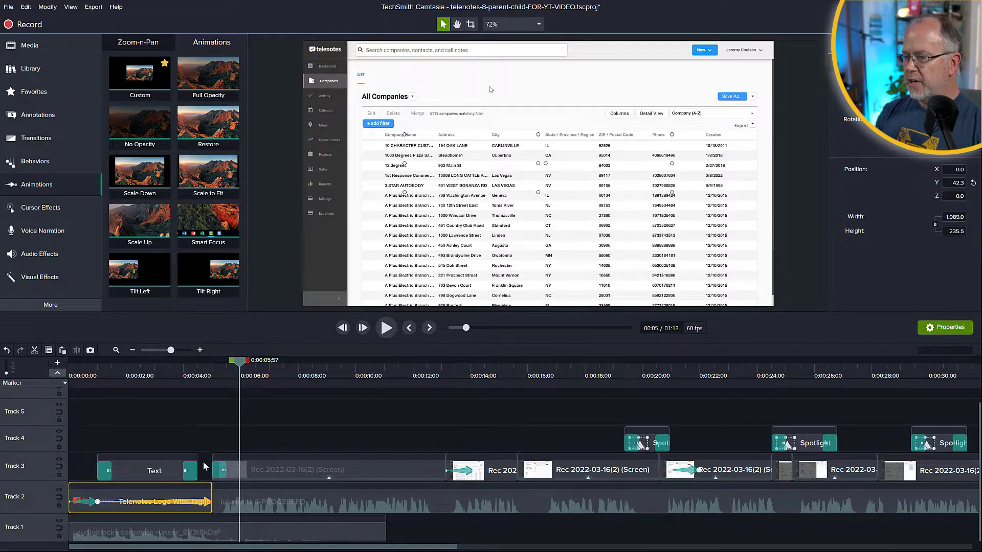
- Apply the Fade transition from the full set of transitions to the end of the logo clip and preview it
click(46, 138)
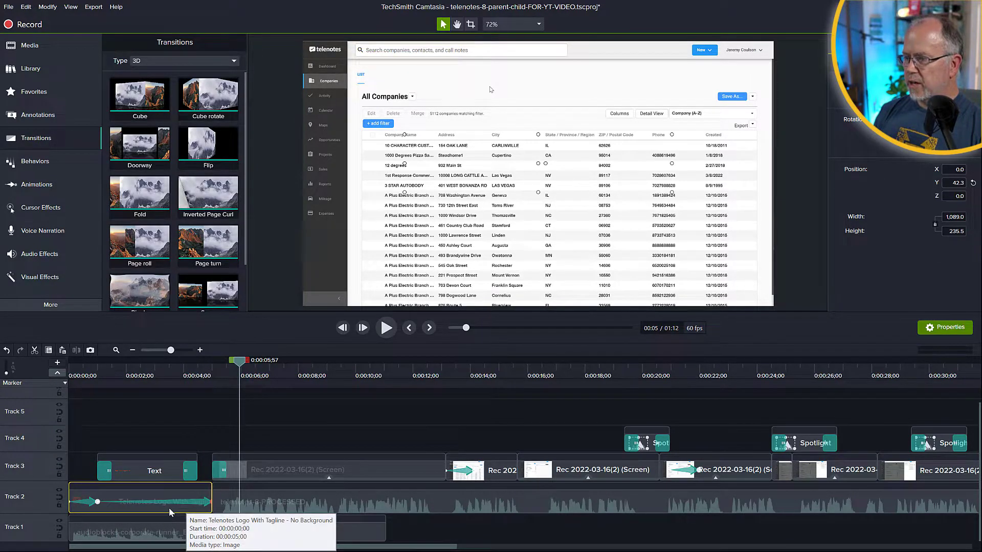
click(52, 141)
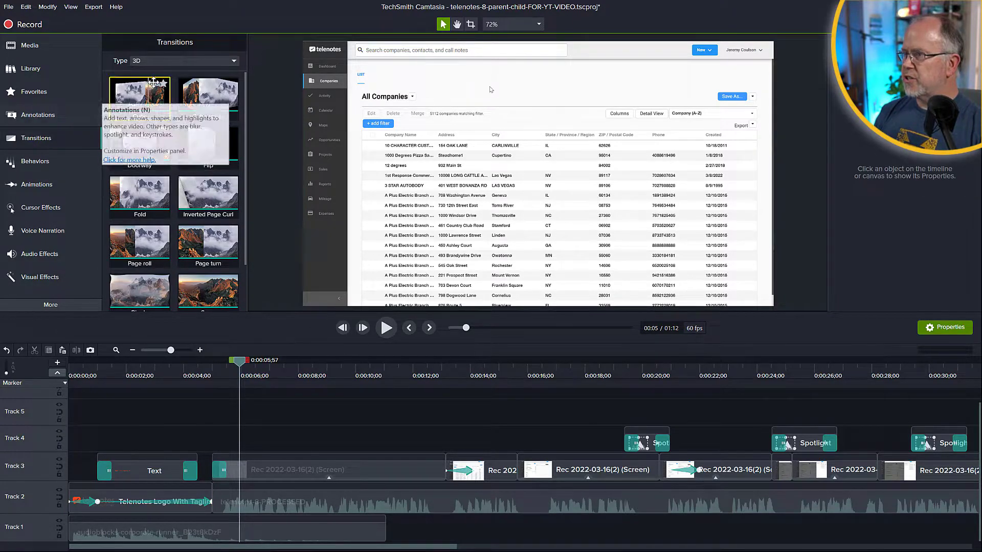
click(166, 60)
click(143, 74)
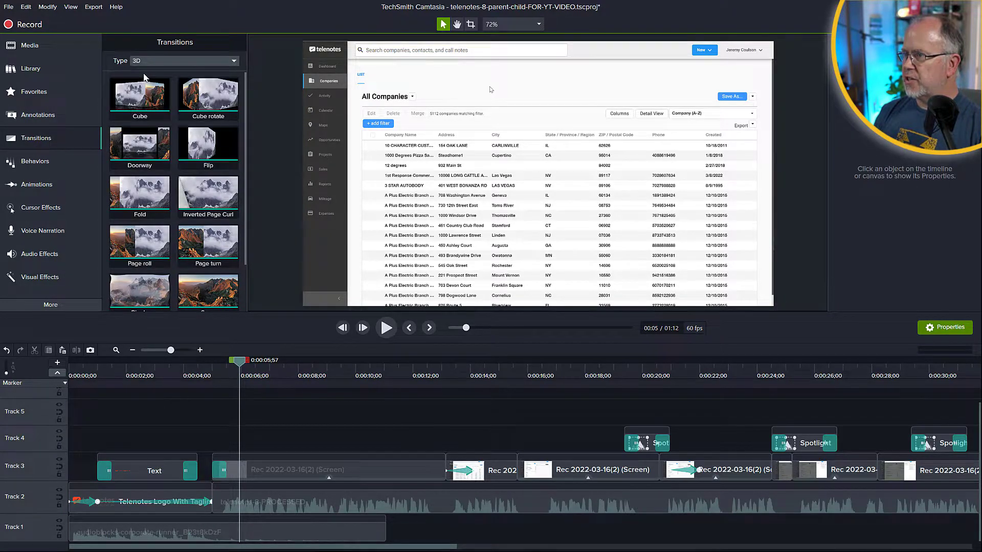
drag(243, 87, 253, 152)
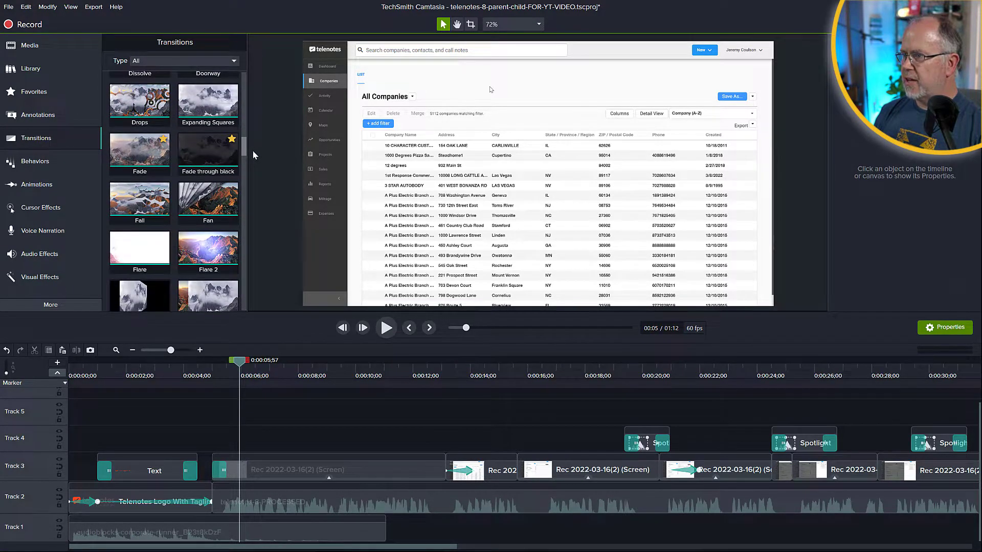
drag(143, 164, 208, 504)
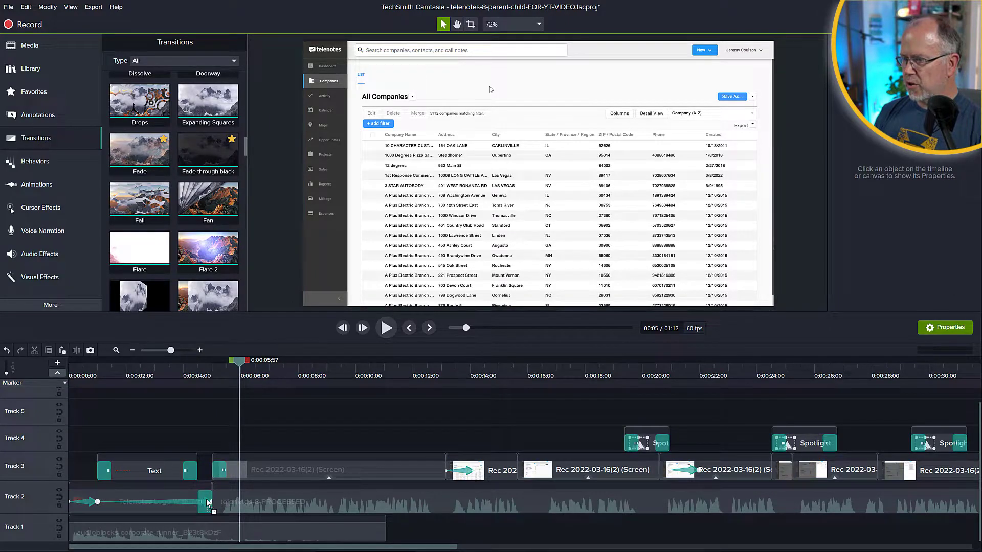
click(148, 368)
key(space)
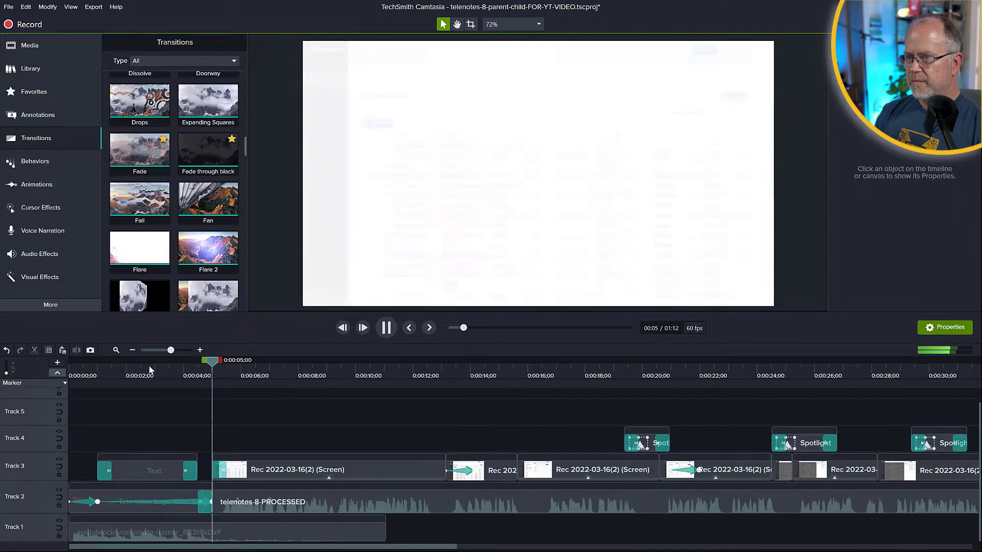
key(space)
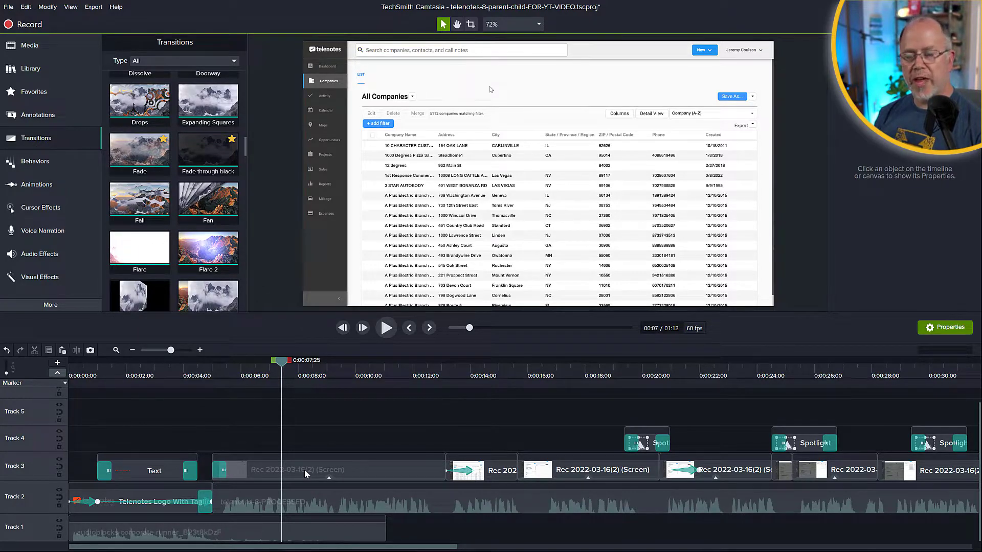
- Play back and inspect the zoom animation on the second screen recording clip of Track 3
click(411, 374)
click(418, 476)
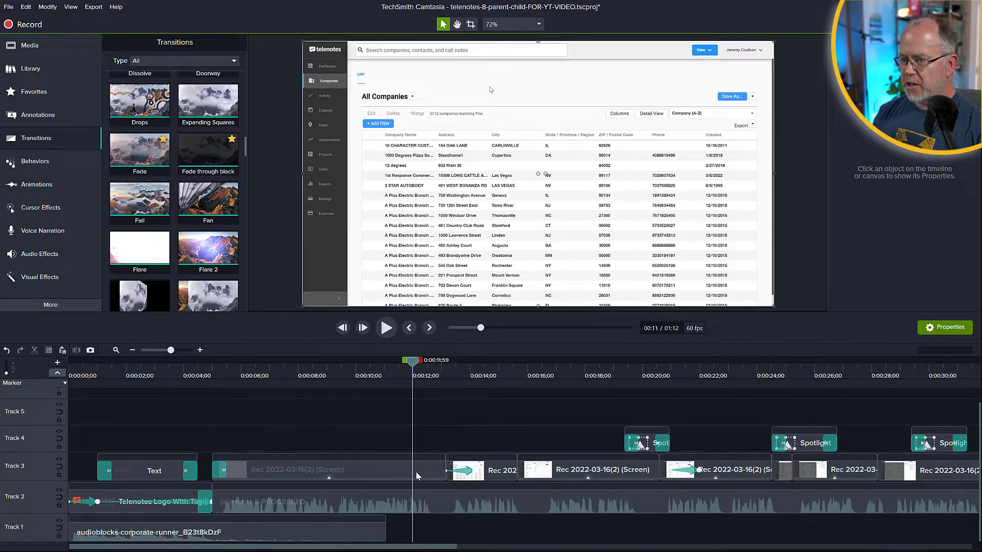
click(466, 475)
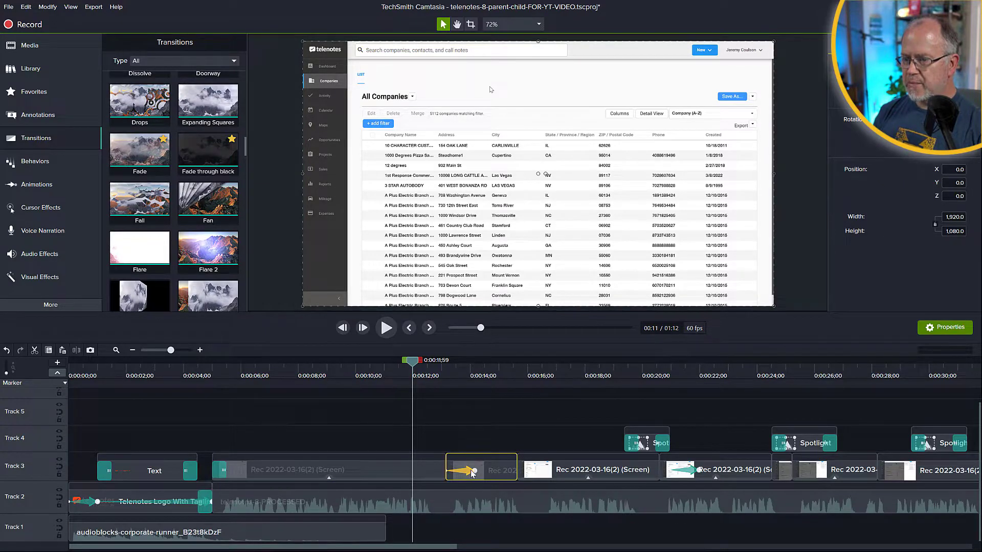
click(466, 376)
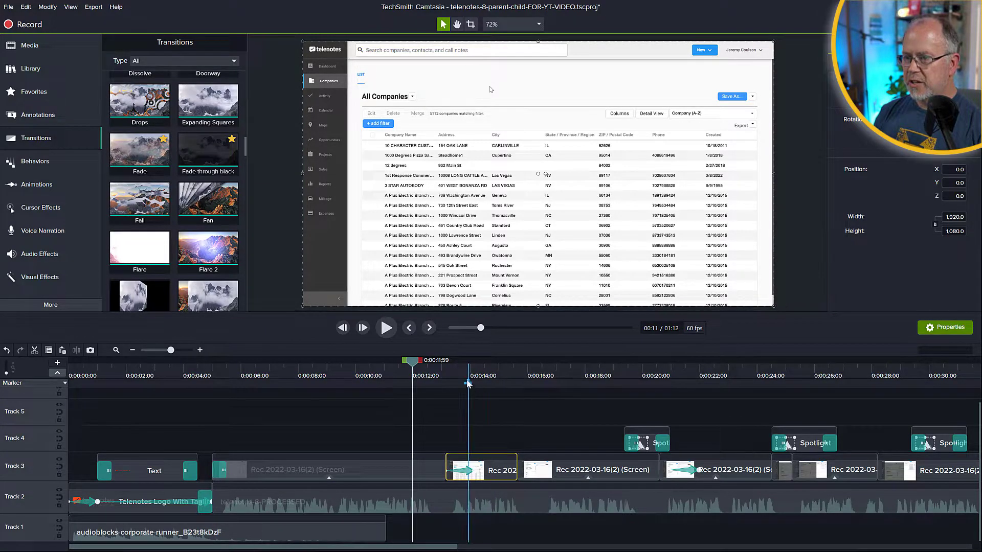
drag(466, 364, 429, 365)
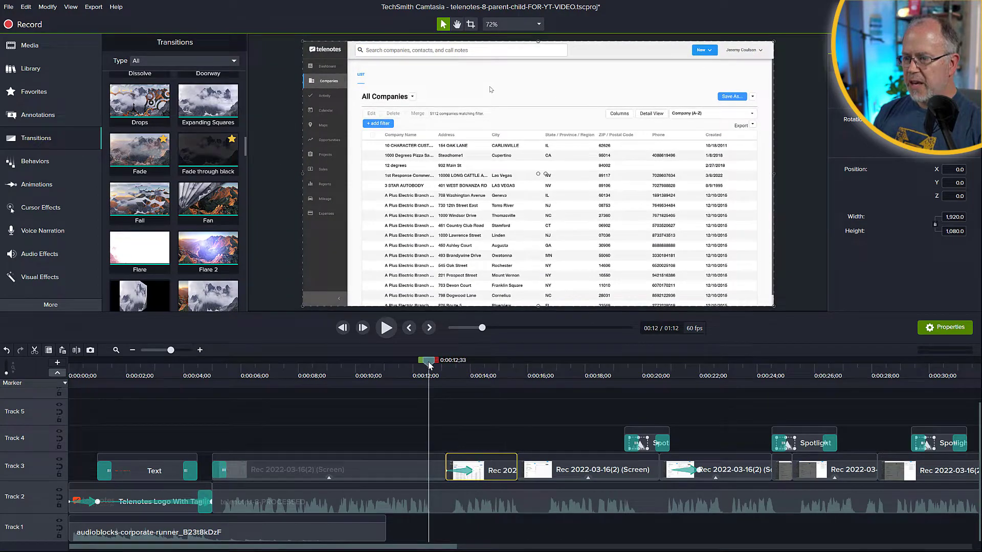
click(441, 431)
key(space)
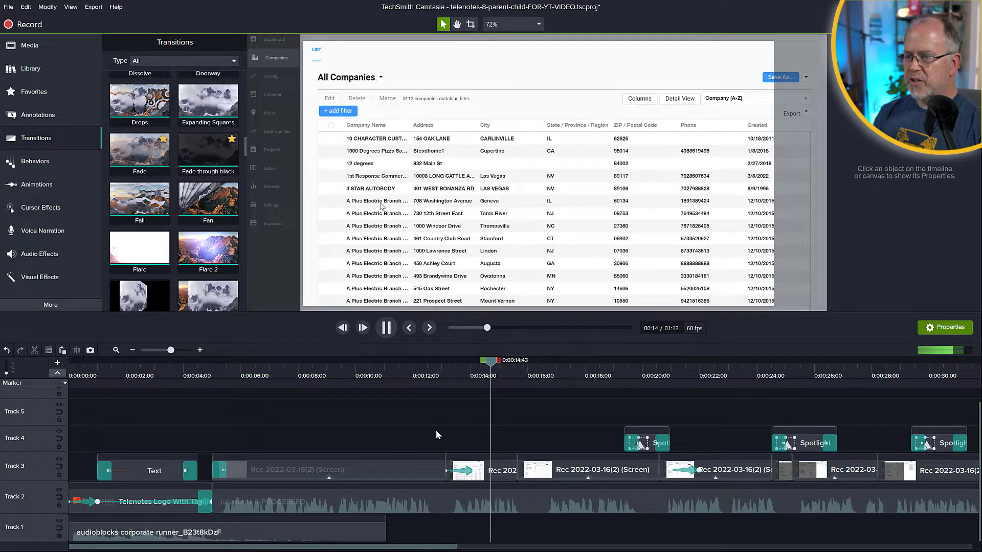
key(space)
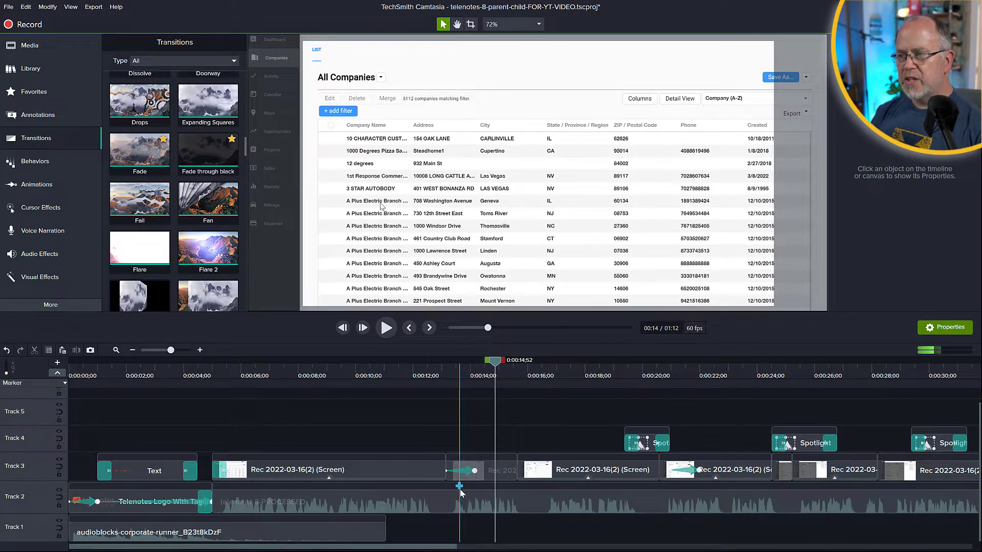
click(474, 470)
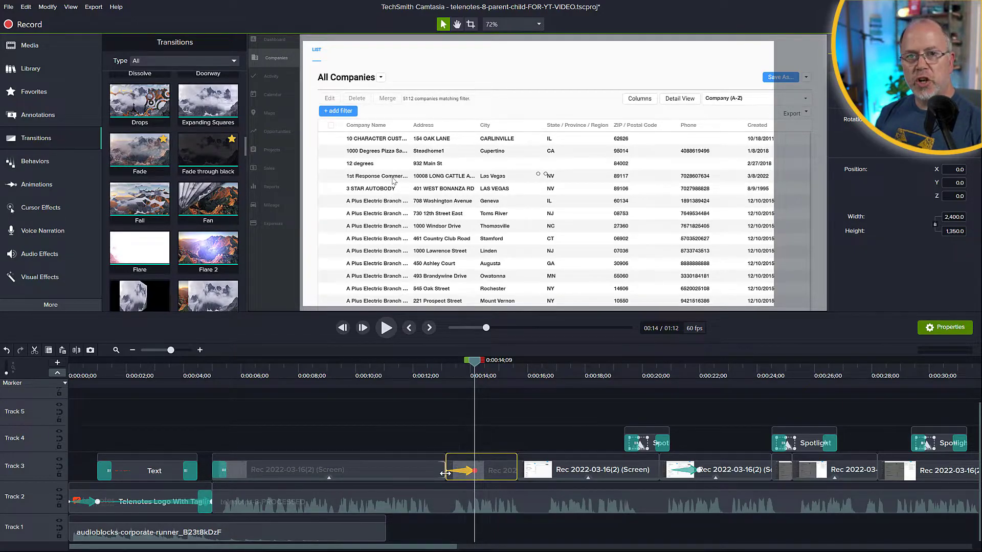
click(465, 434)
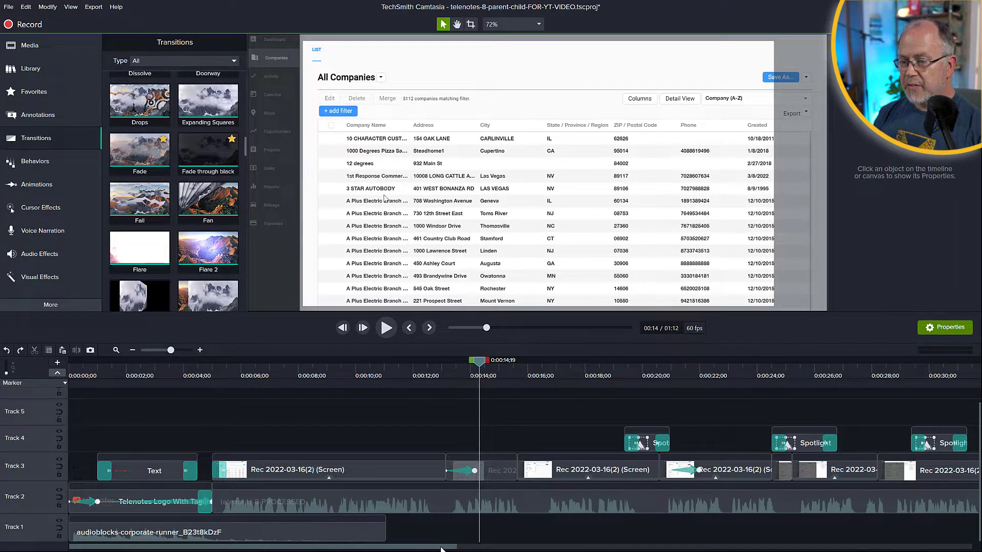
- Play back and inspect the zoom animation on the Track 3 screen recording clip that starts just after 20 seconds
scroll(460, 492, right, 5)
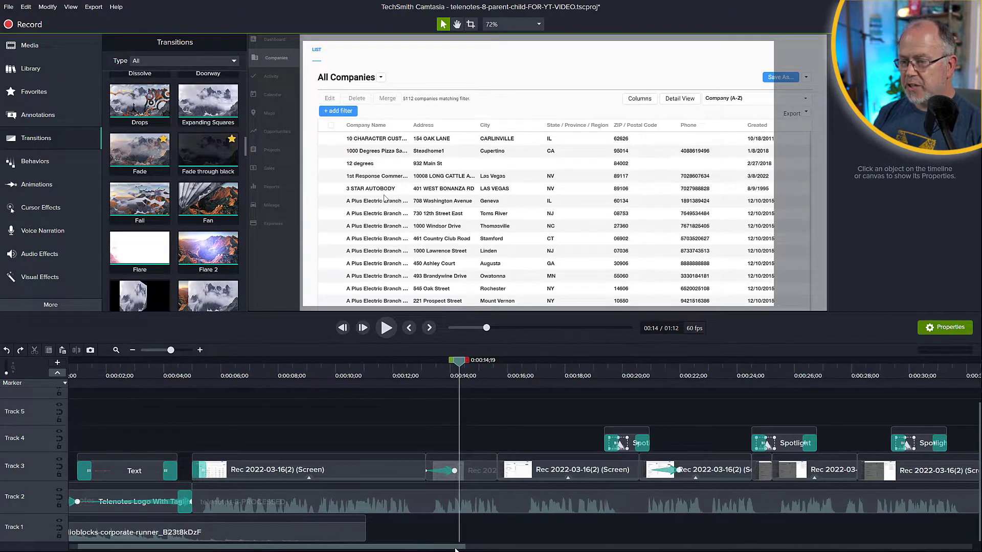
click(442, 474)
click(415, 368)
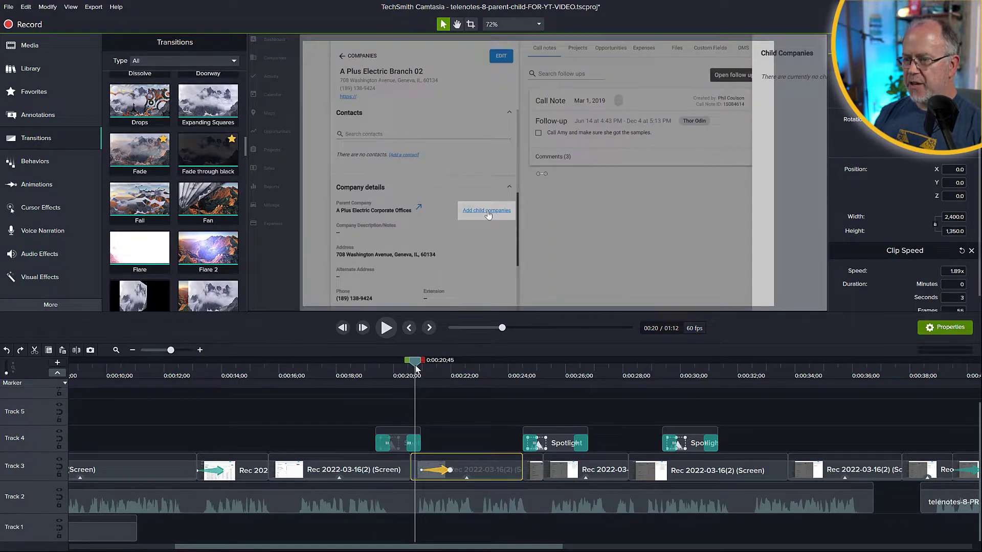
drag(415, 368, 421, 369)
drag(419, 470, 421, 469)
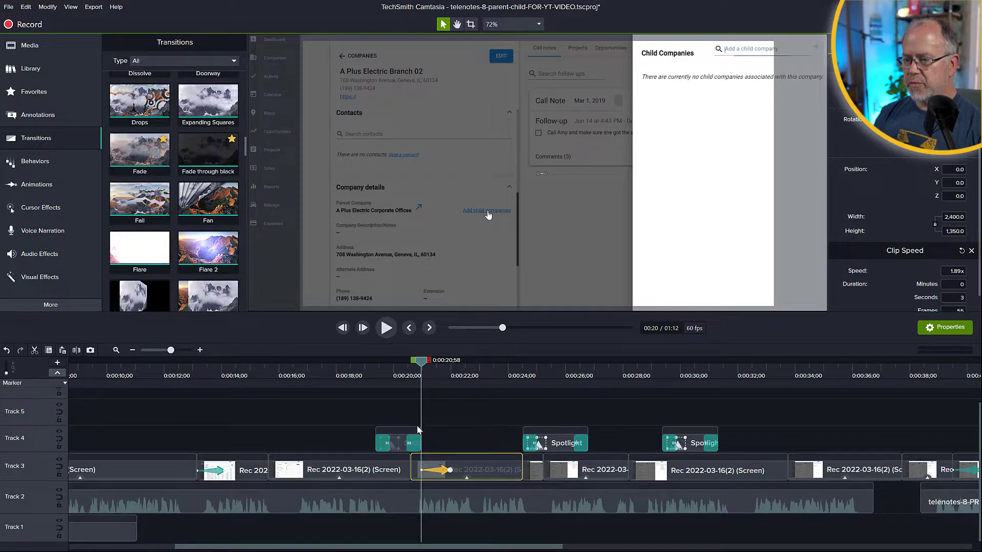
key(space)
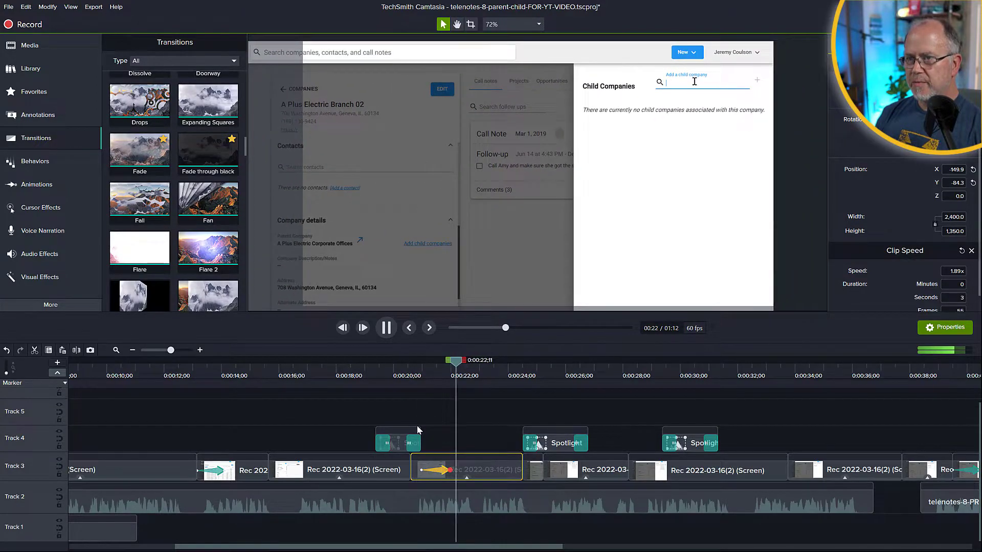
key(space)
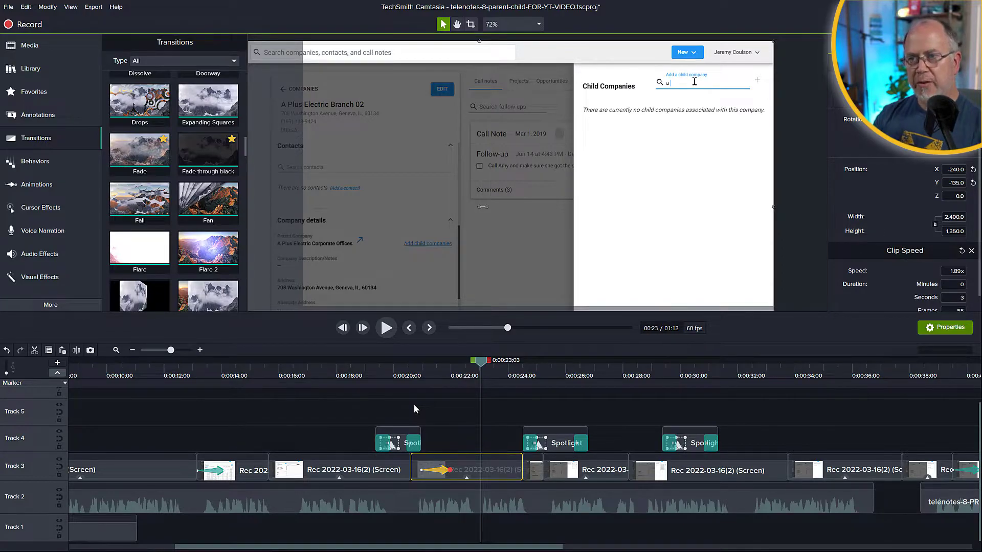
- Play back and scrub through the zoom-out animation on the Track 3 screen recording clip that starts around 39 seconds
scroll(413, 403, right, 10)
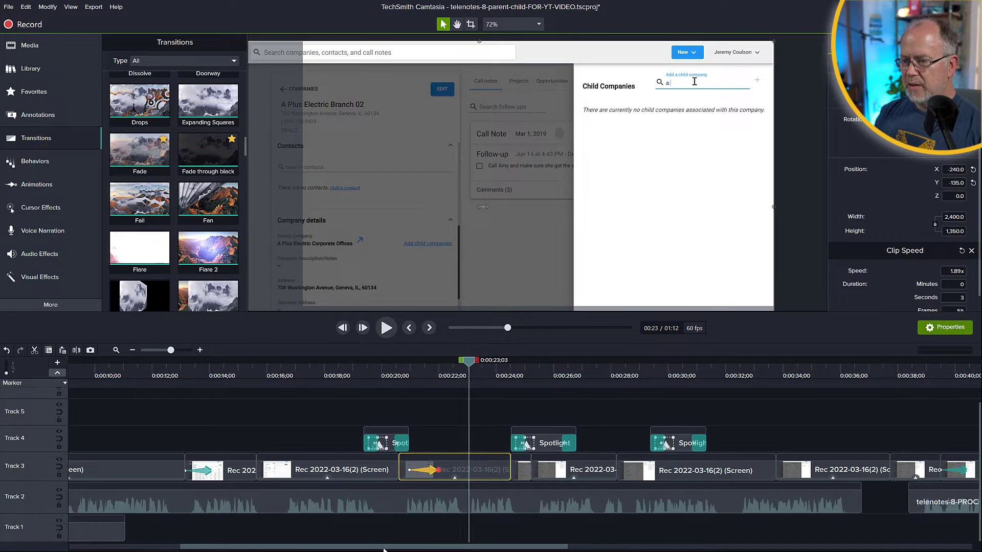
scroll(524, 449, right, 8)
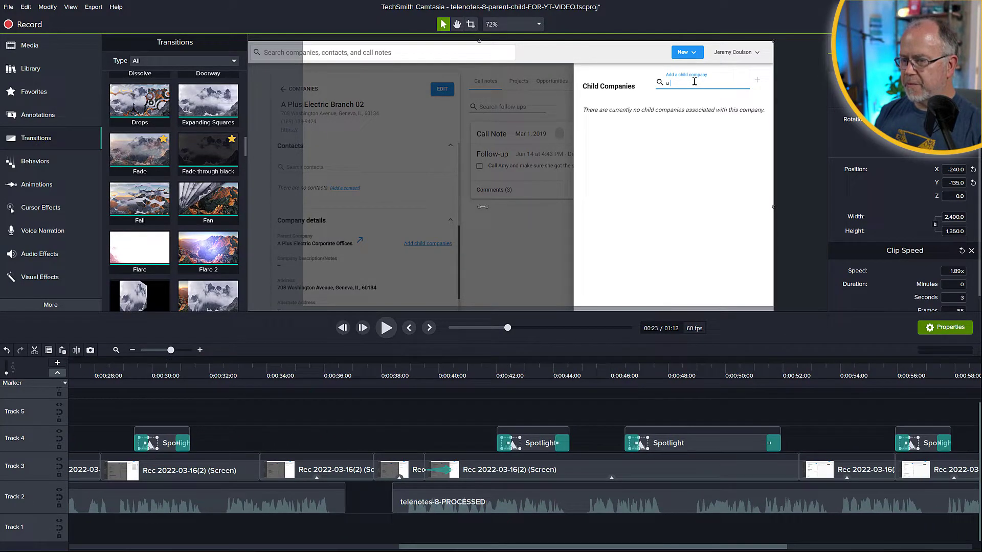
click(421, 369)
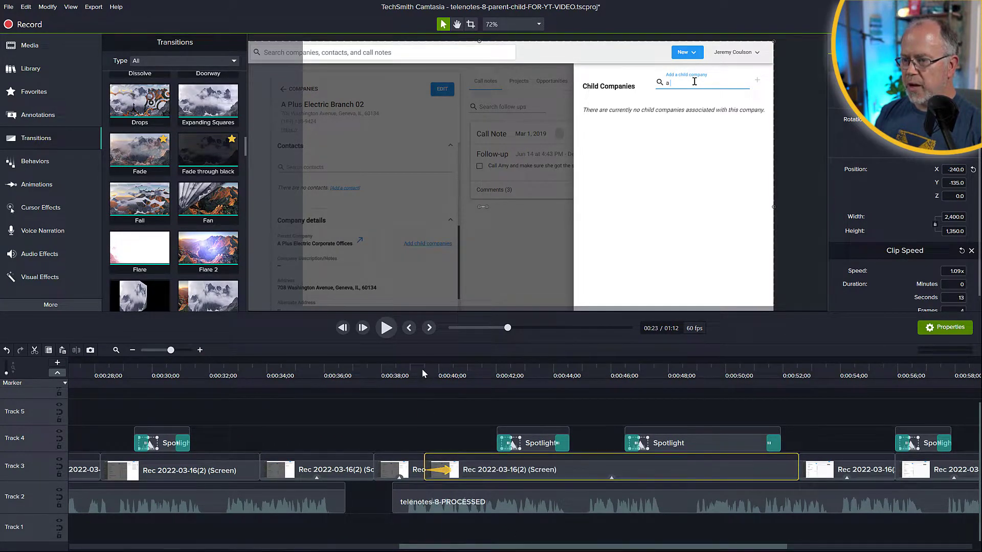
key(space)
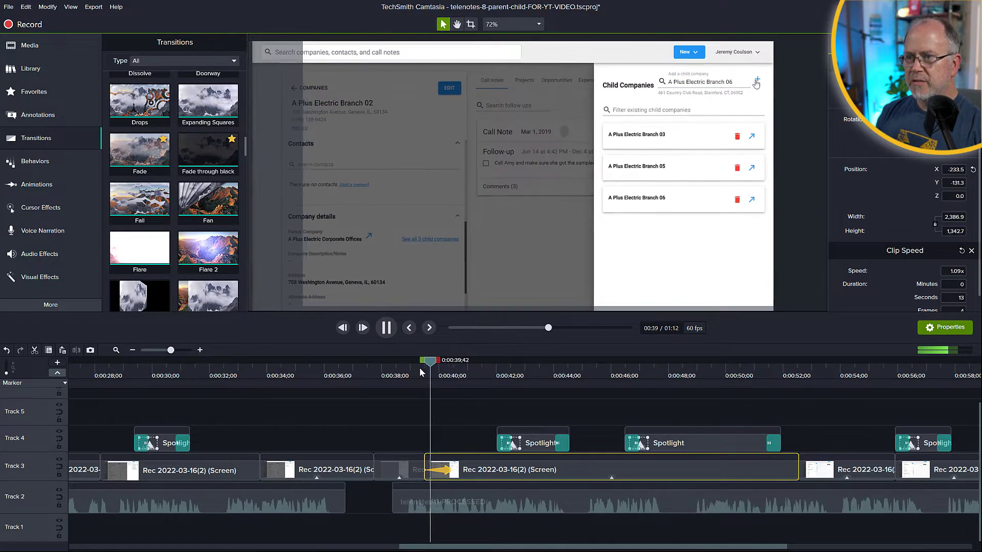
key(space)
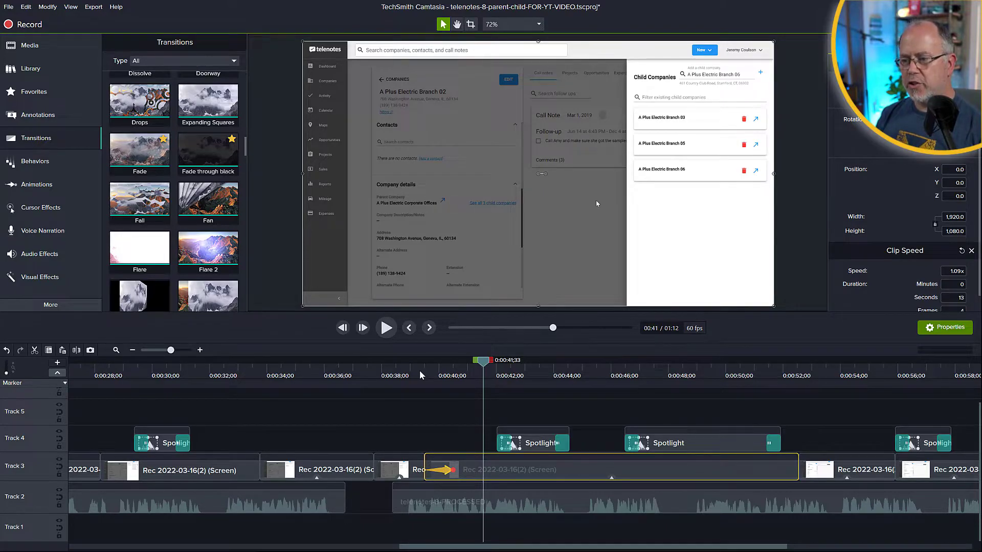
click(423, 426)
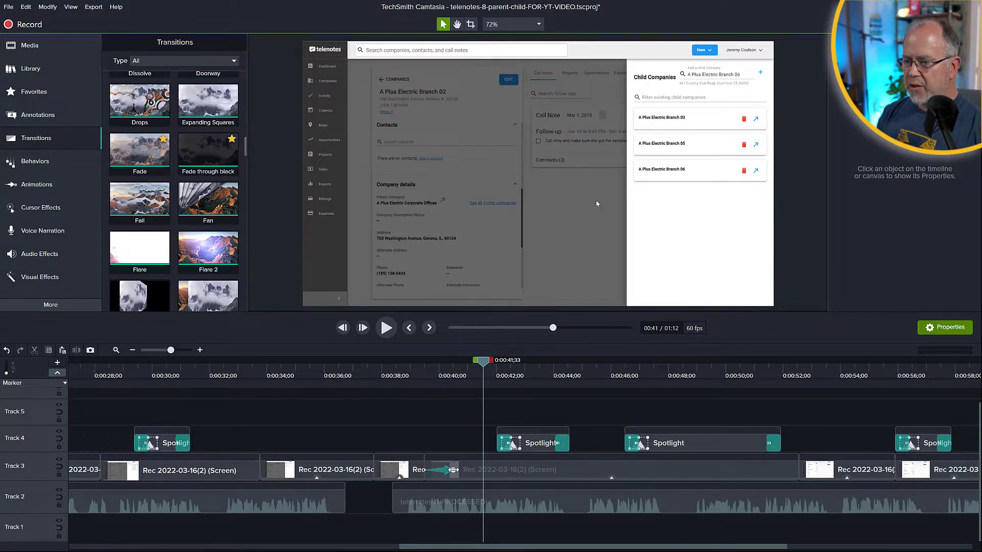
click(450, 468)
drag(424, 368, 443, 367)
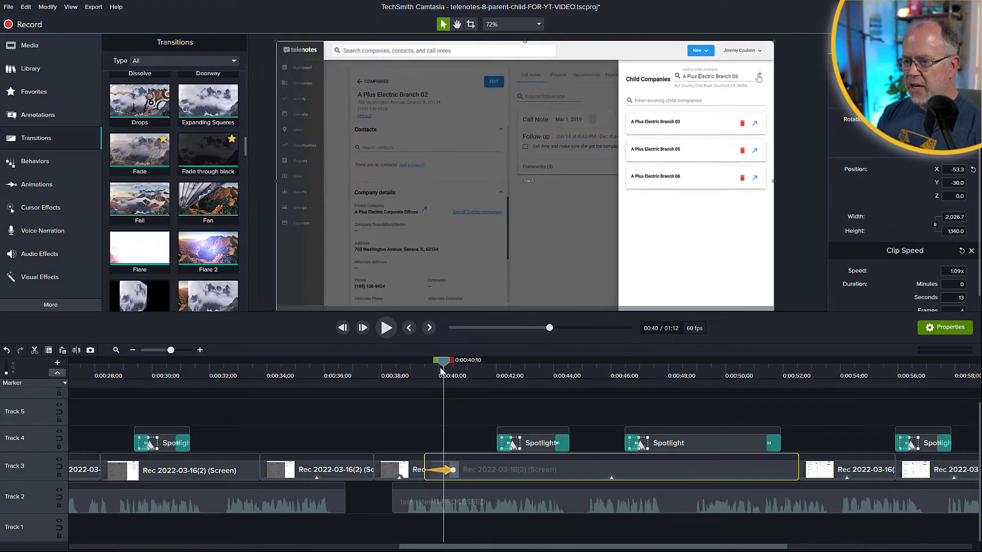
- Shrink the long Spotlight near 47 seconds on Track 4 so it covers only the A Plus Electric Branch 03 row
click(515, 369)
click(525, 440)
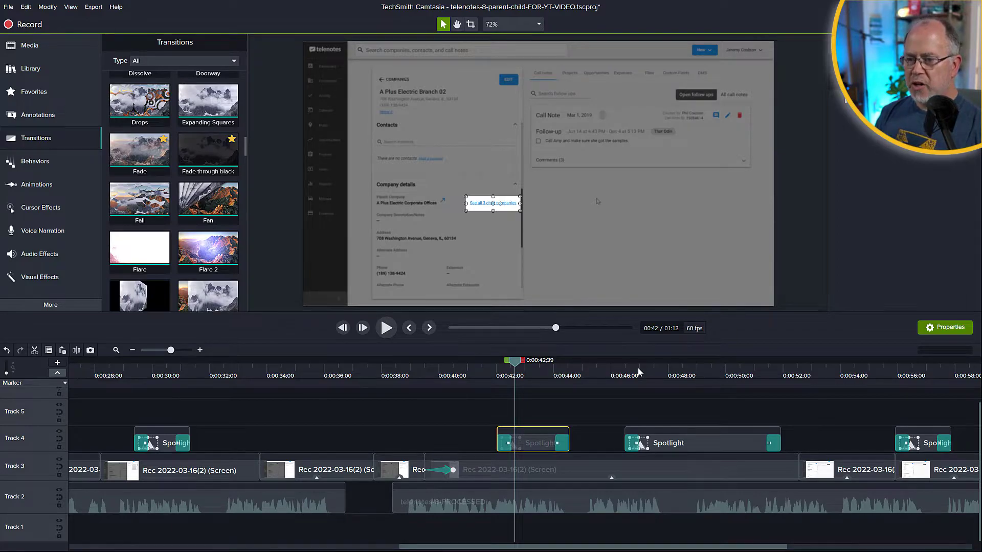
drag(623, 368, 655, 368)
drag(670, 443, 661, 443)
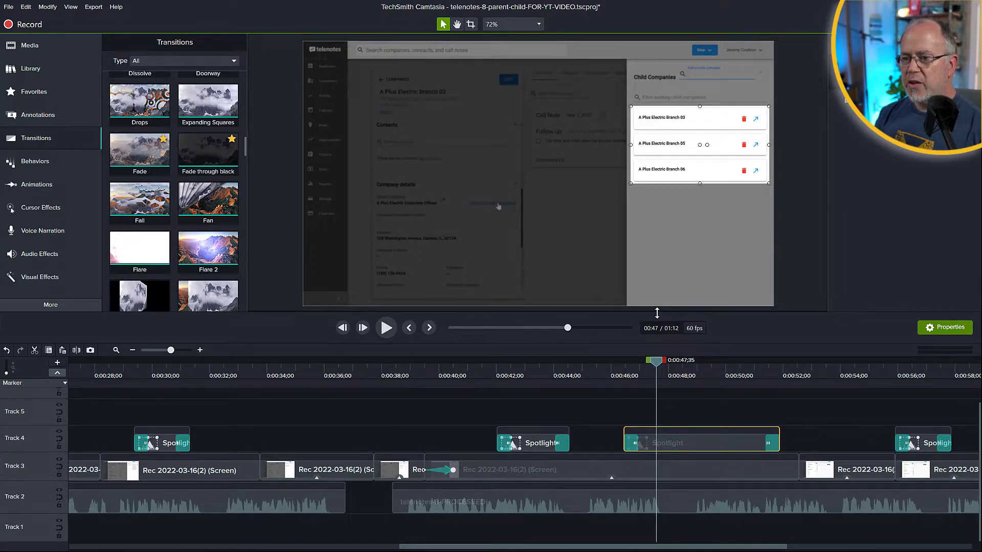
drag(699, 183, 695, 129)
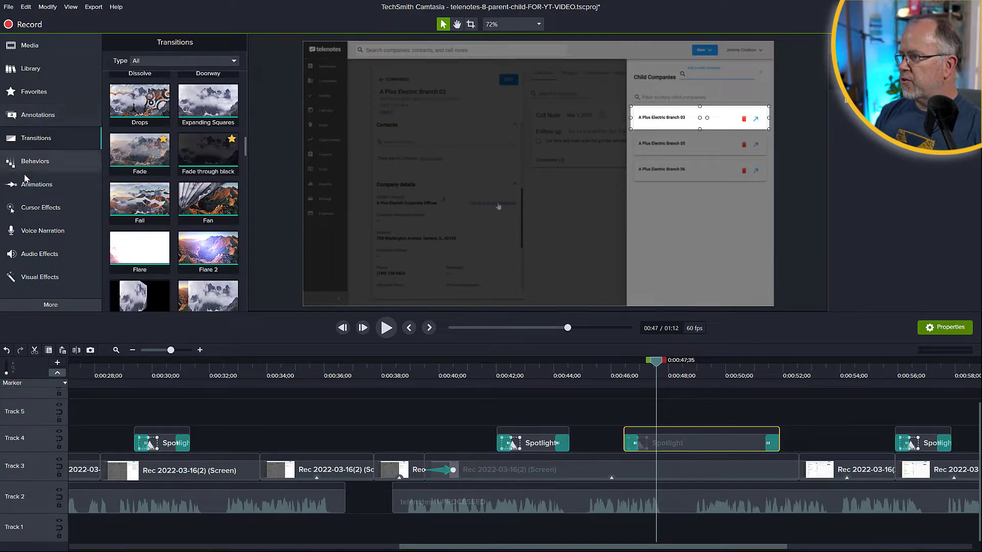
- Add a Custom animation to that Spotlight and reshape its end state to highlight only the A Plus Electric Branch 05 row
click(35, 187)
drag(135, 81, 671, 445)
click(643, 443)
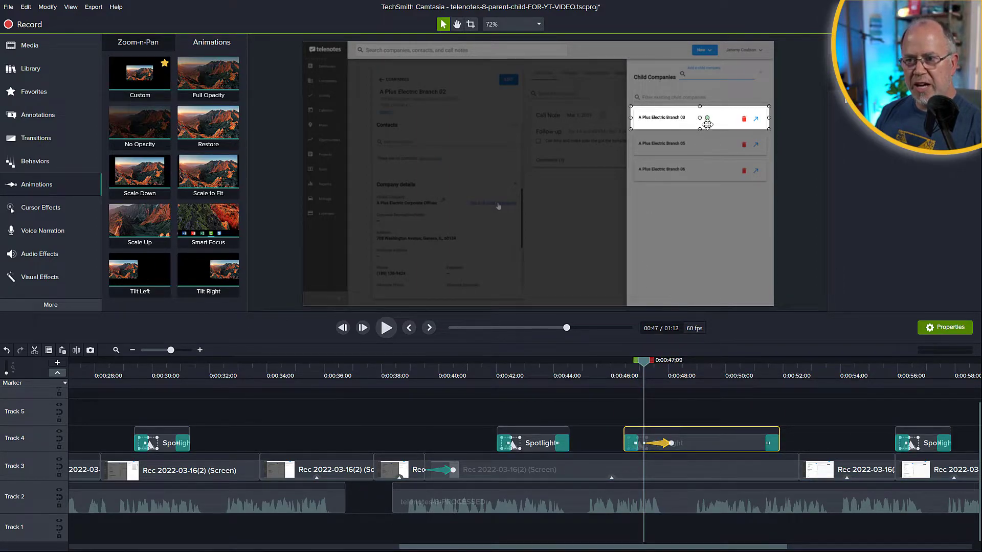
click(671, 443)
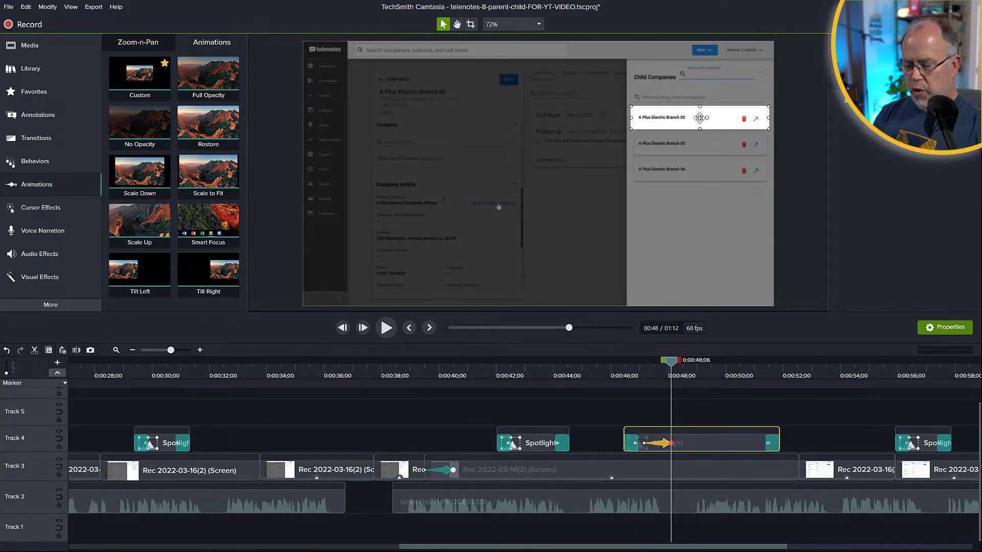
drag(699, 128, 700, 156)
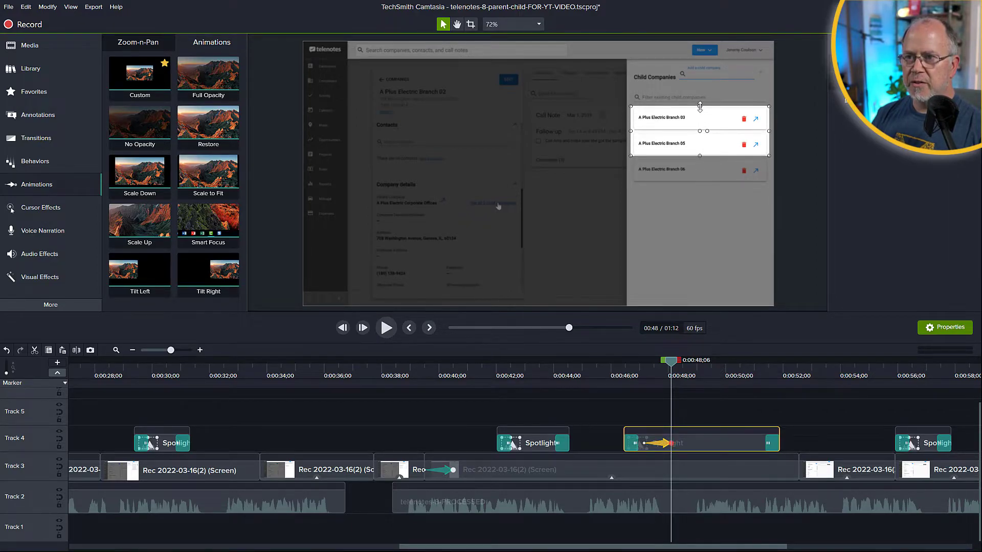
drag(700, 106, 706, 133)
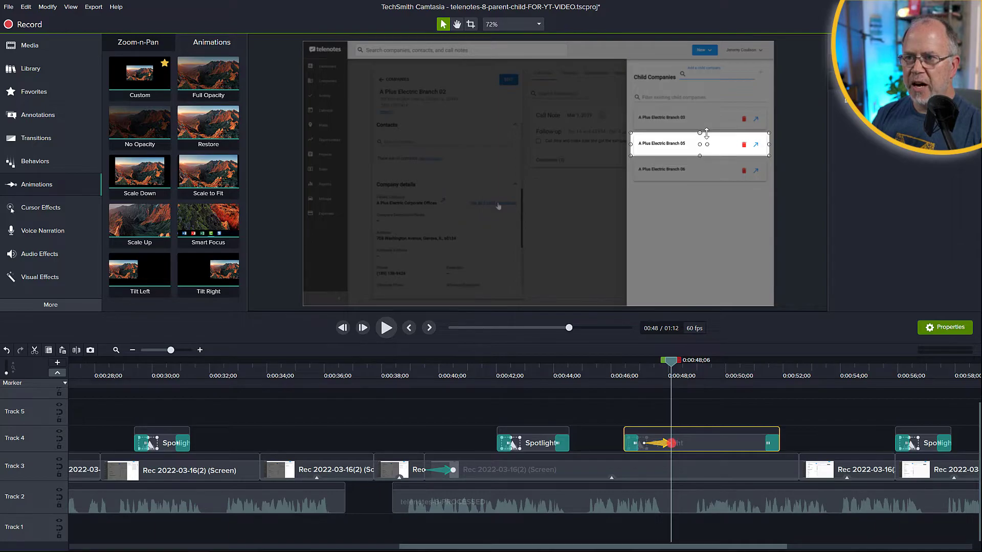
- Preview the Spotlight's animation from the Branch 03 row to the Branch 05 row
click(633, 373)
drag(633, 374, 632, 369)
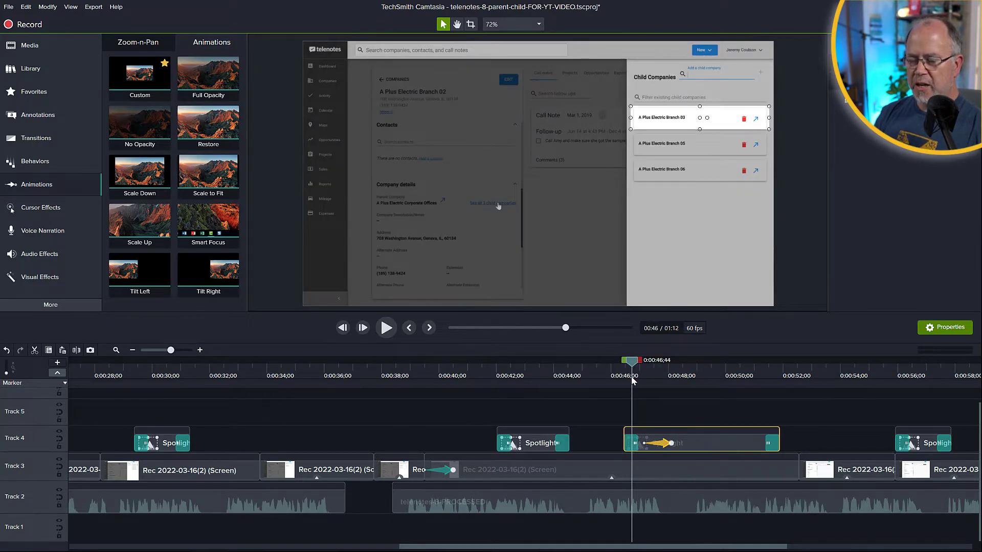
key(space)
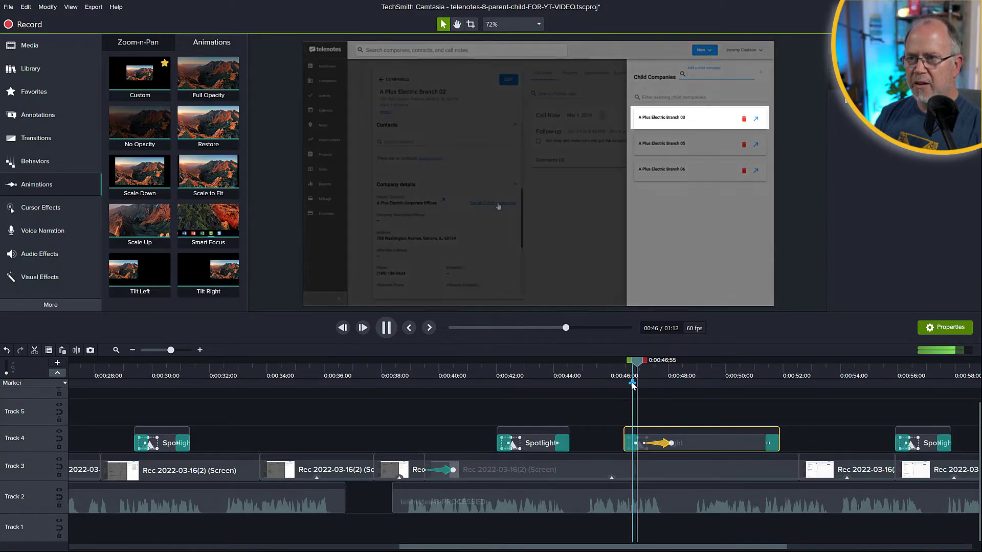
key(space)
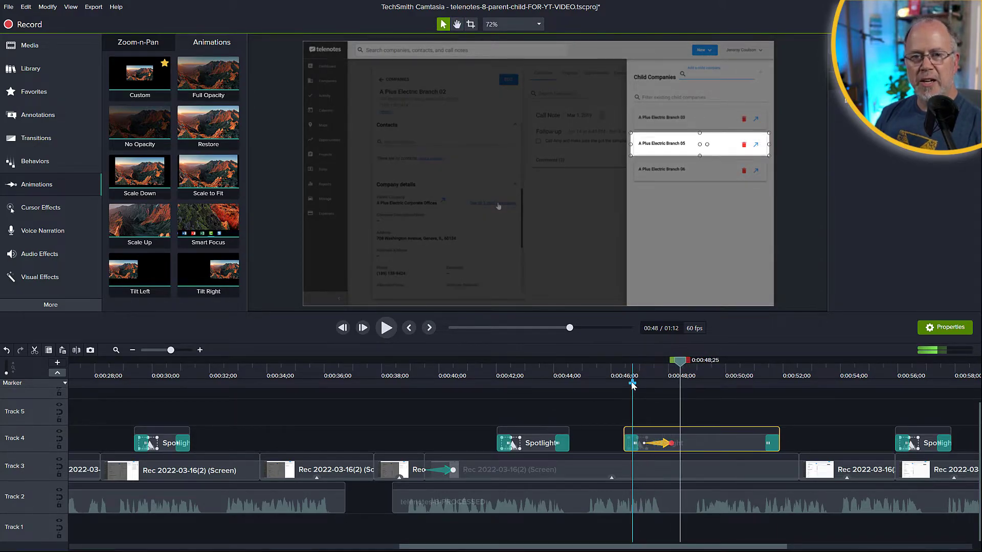
- Add a second Custom animation to the Spotlight and reshape its end state to highlight only the A Plus Electric Branch 06 row
drag(139, 85, 717, 443)
click(716, 443)
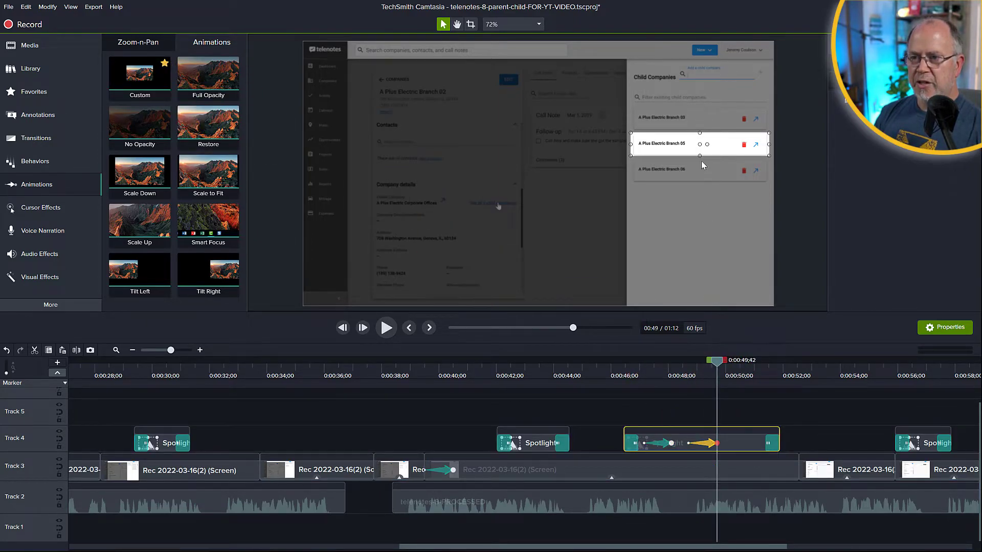
drag(701, 156, 700, 180)
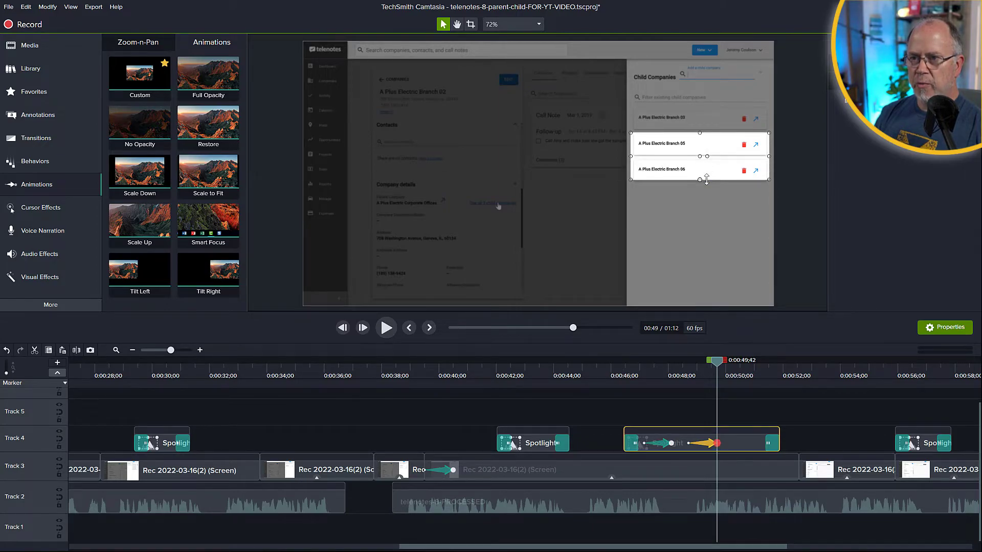
drag(701, 132, 703, 156)
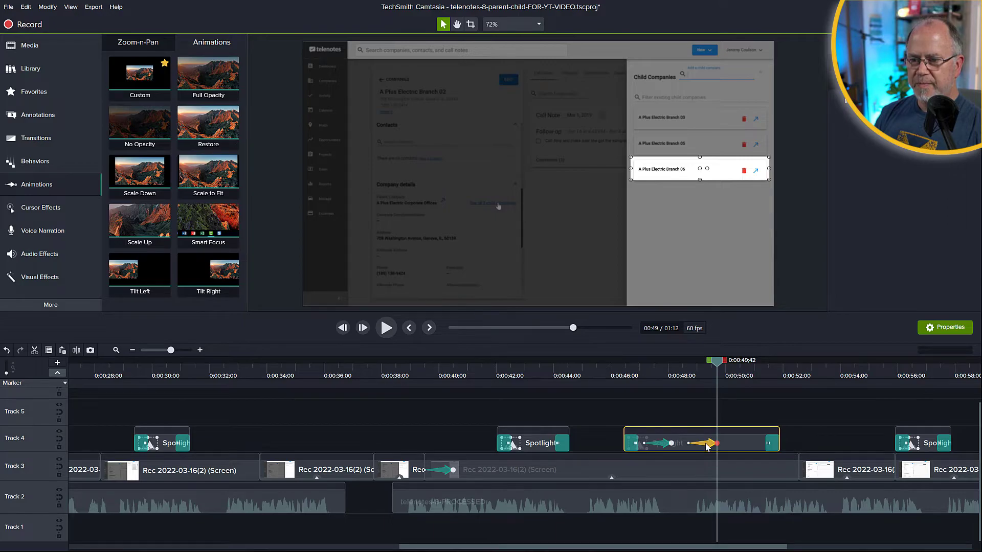
- Play back both Spotlight animations from just before the Spotlight clip through the Branch 06 row
click(662, 443)
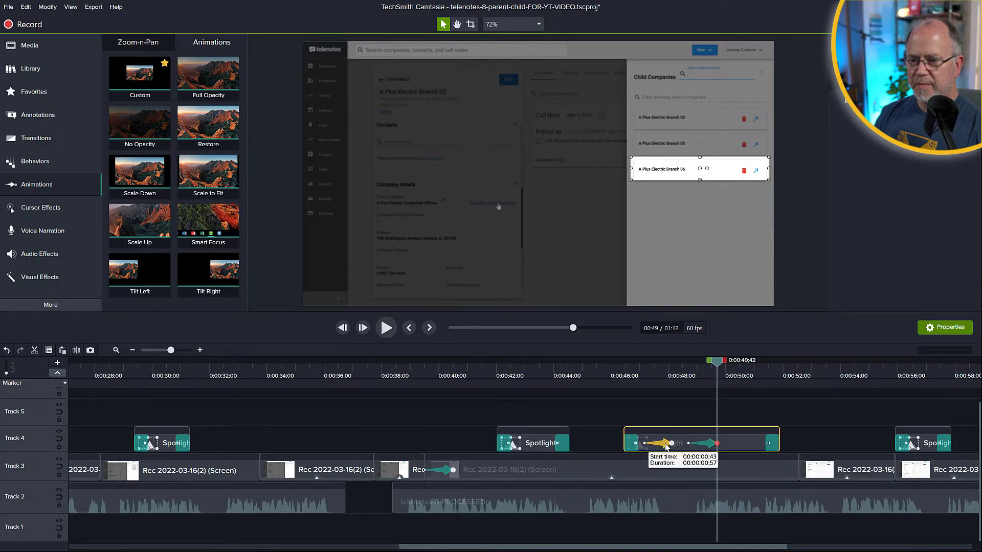
click(615, 378)
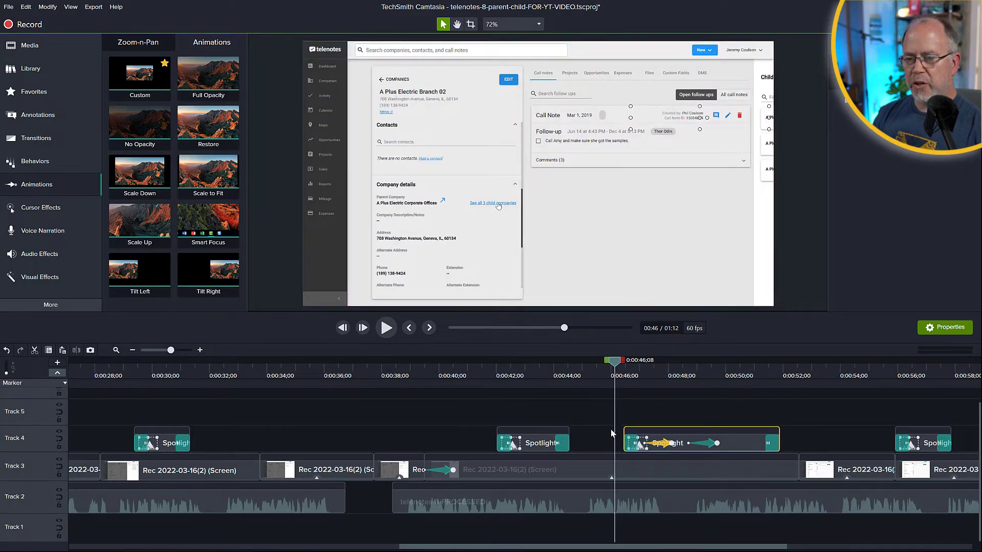
key(space)
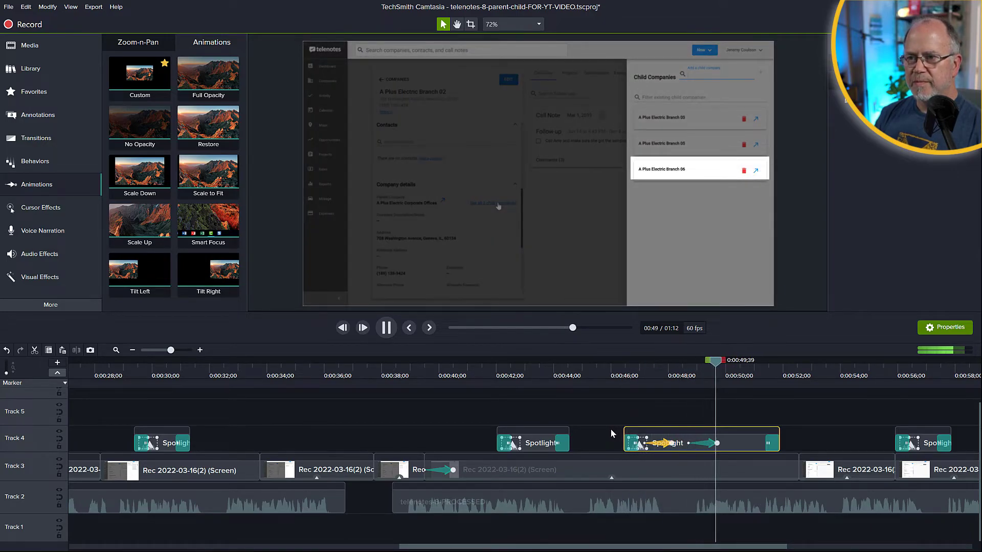
key(space)
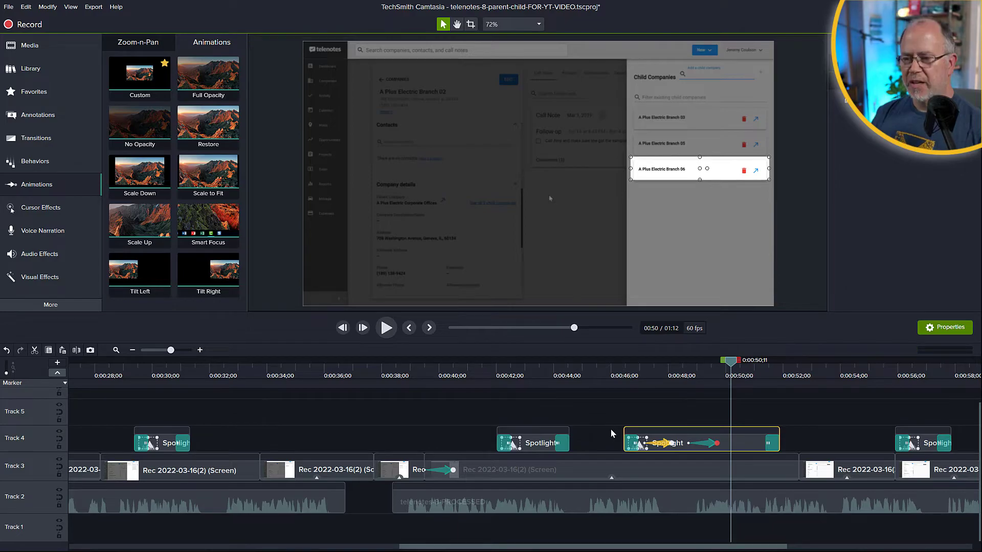